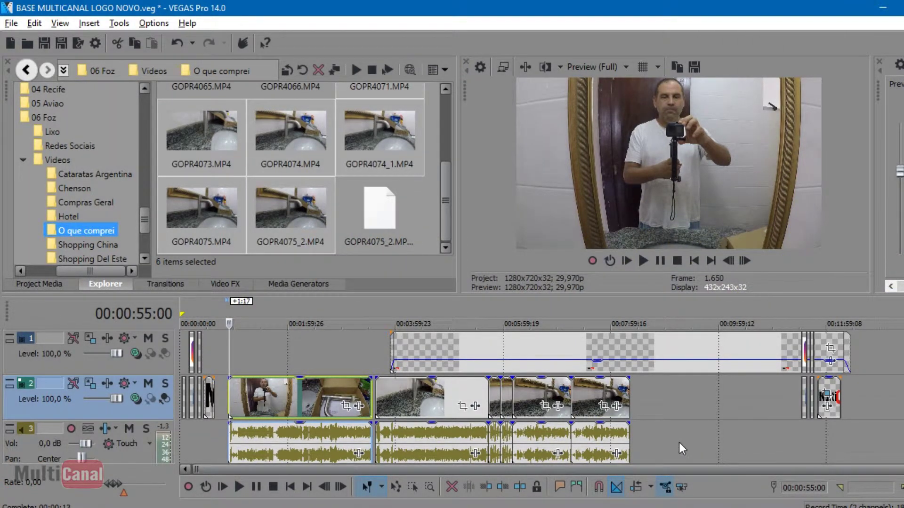
Play the first mirror clip to find its real start, split it at 00:01:04:29 and delete the portion before the split
click(660, 261)
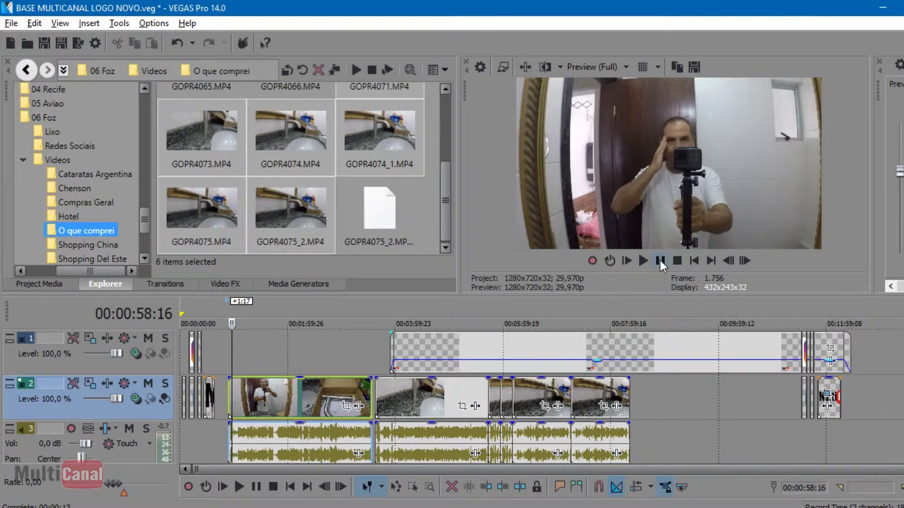
click(659, 261)
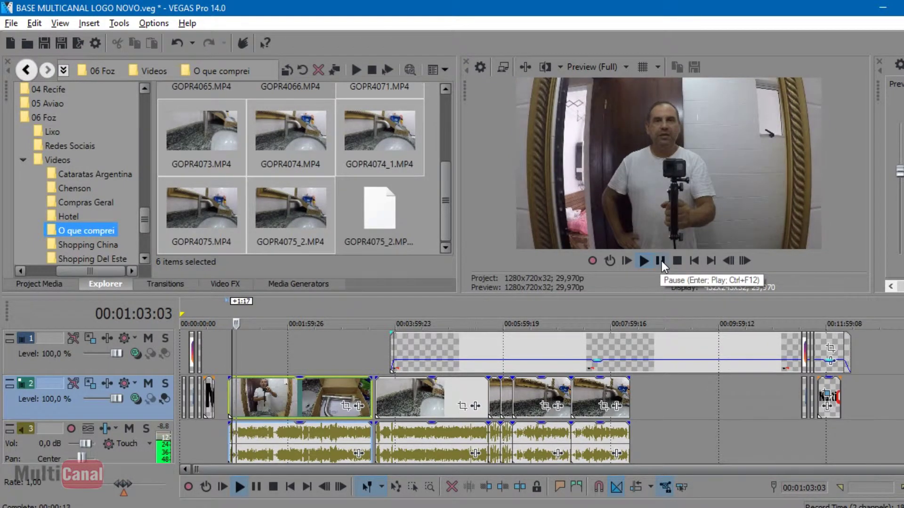
click(661, 261)
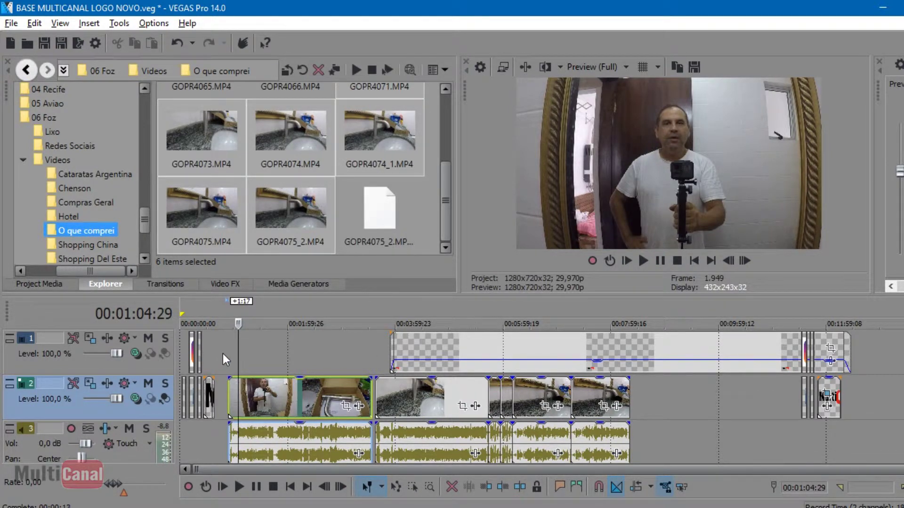
key(s)
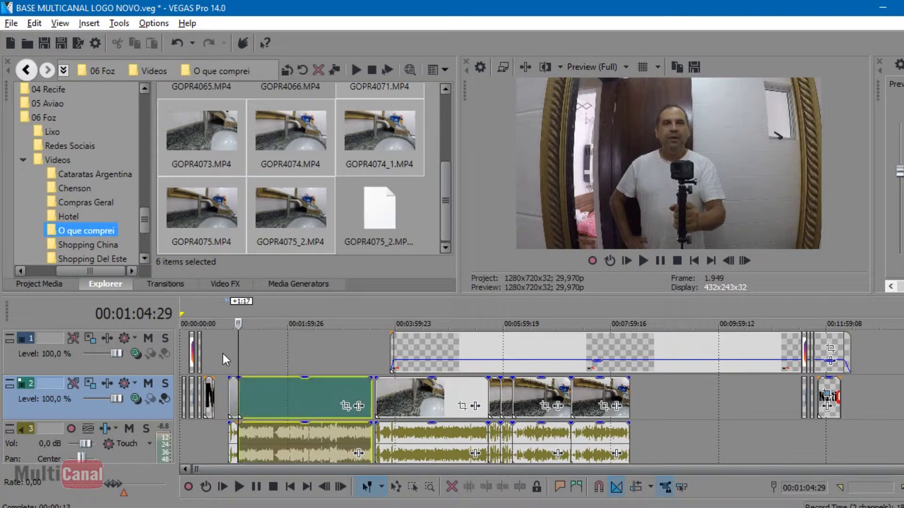
click(231, 407)
key(Delete)
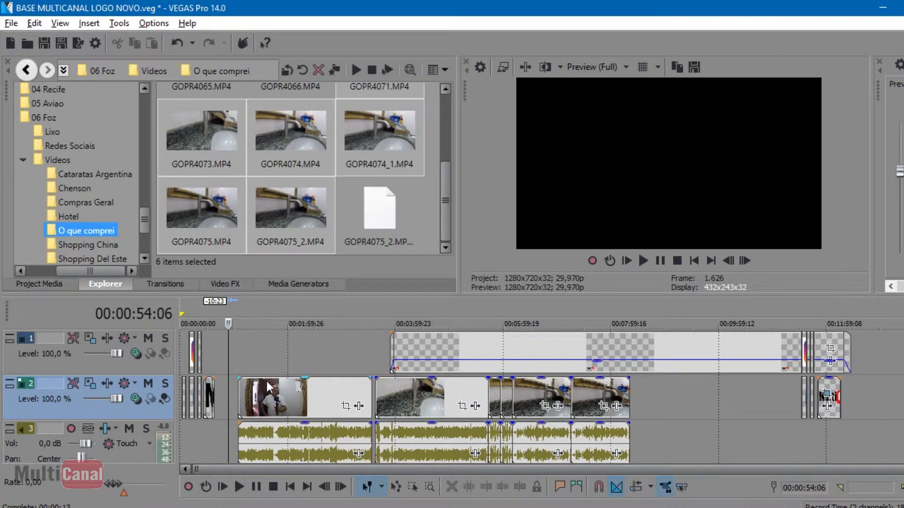
Shift the trimmed mirror clip and its audio earlier towards the intro graphics and preview its opening seconds
mouse_move(267, 396)
mouse_down()
mouse_move(258, 398)
mouse_move(287, 416)
mouse_move(273, 403)
mouse_up()
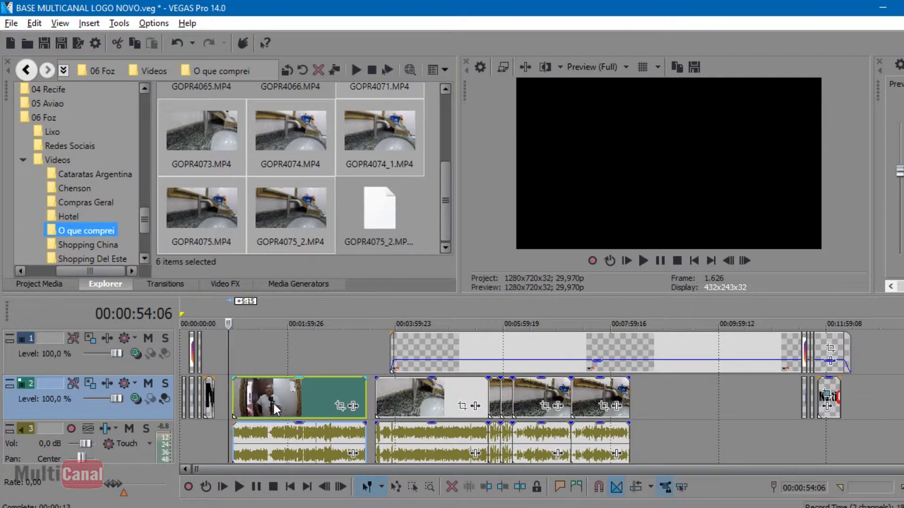
click(240, 489)
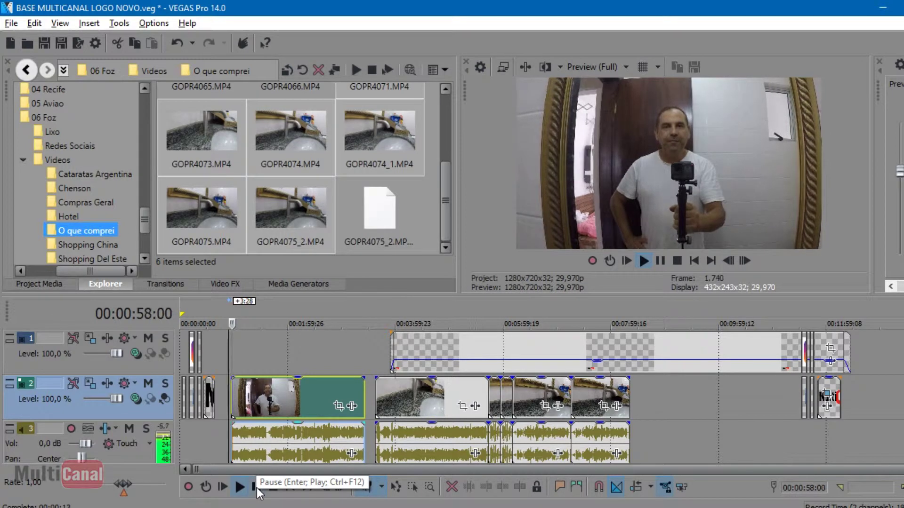
click(256, 487)
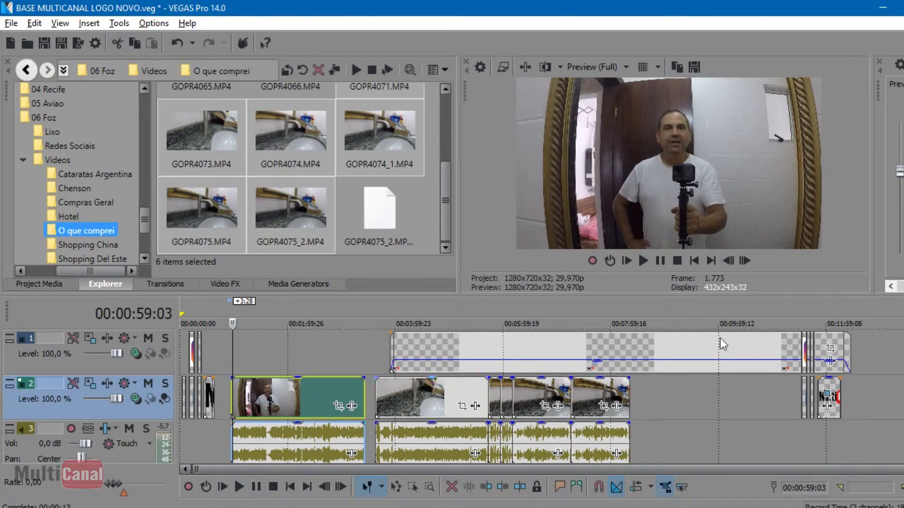
Insert an empty video track directly above the track holding the main footage
scroll(296, 361, down, 1)
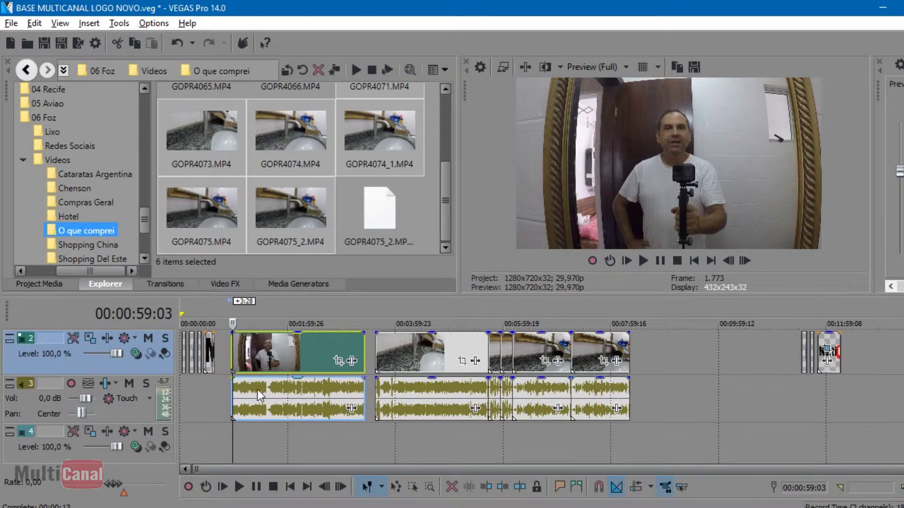
drag(298, 357, 196, 405)
right_click(196, 405)
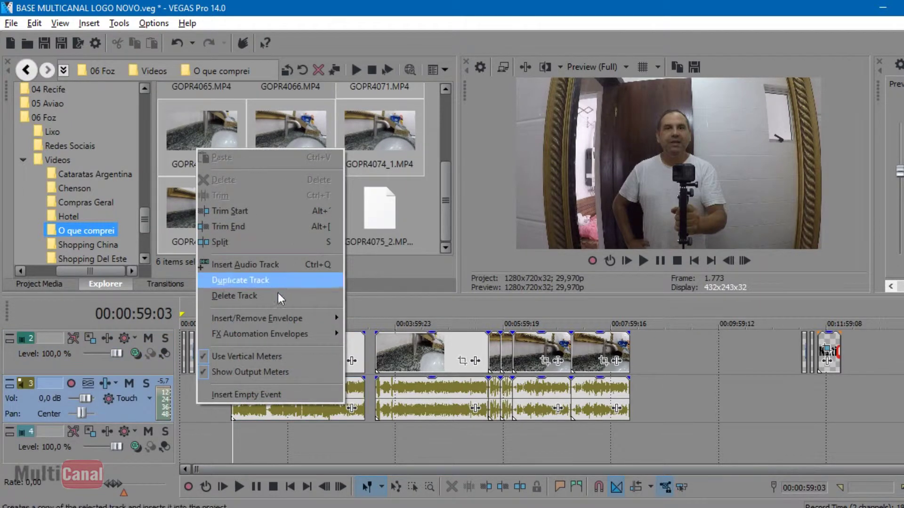
click(688, 378)
right_click(656, 360)
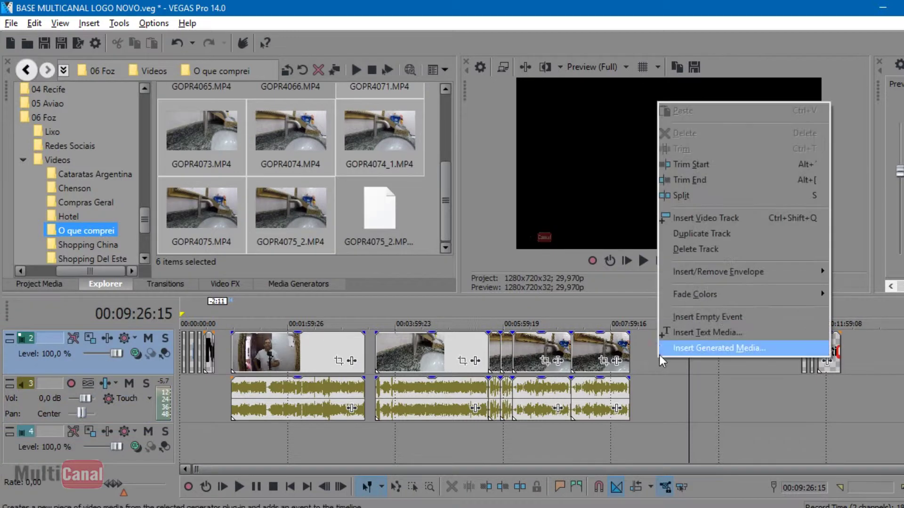
click(676, 218)
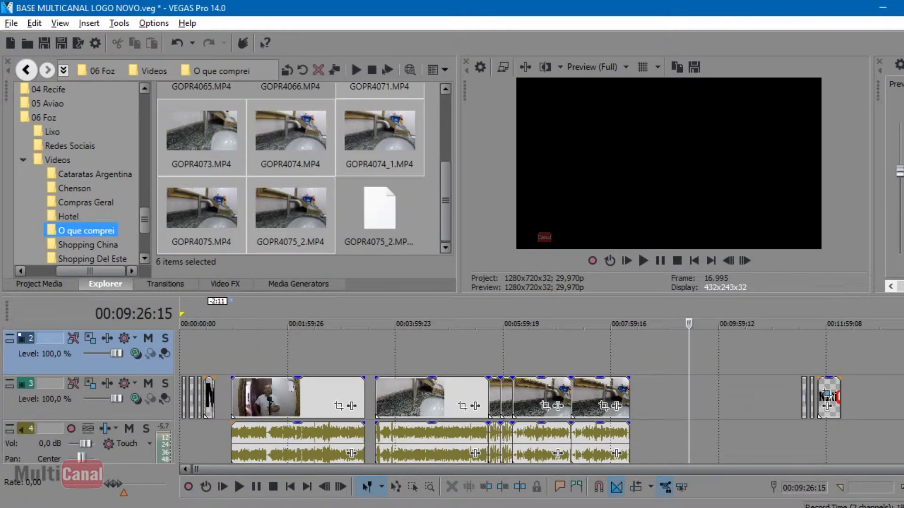
Move all intro and closing graphics from the main footage track up to the empty video track 2
scroll(276, 443, up, 1)
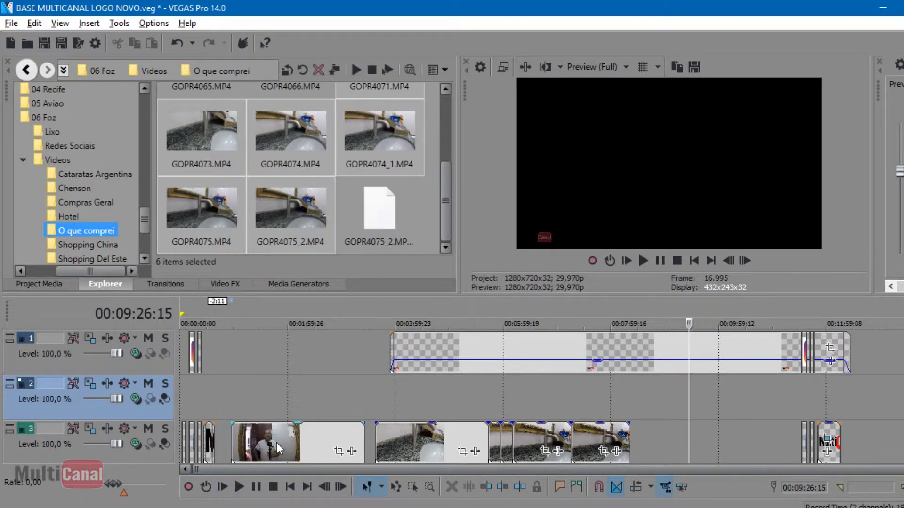
scroll(471, 398, down, 1)
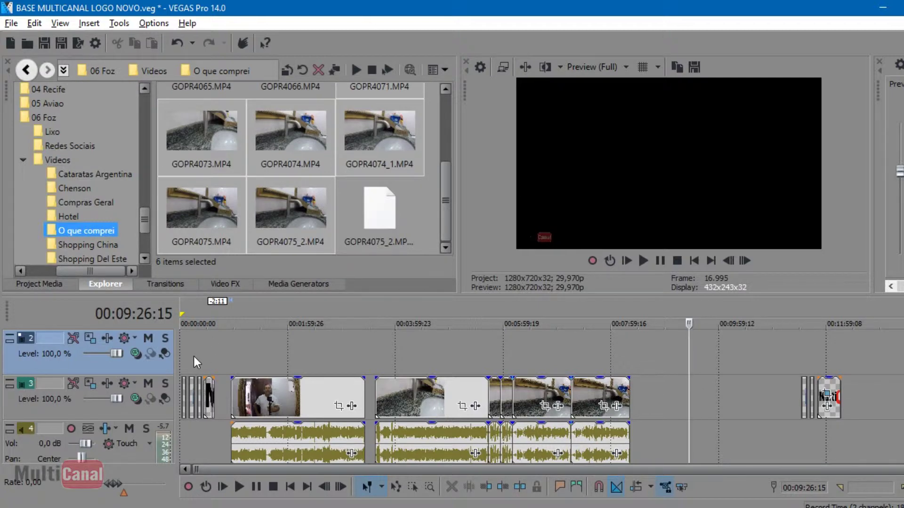
click(183, 400)
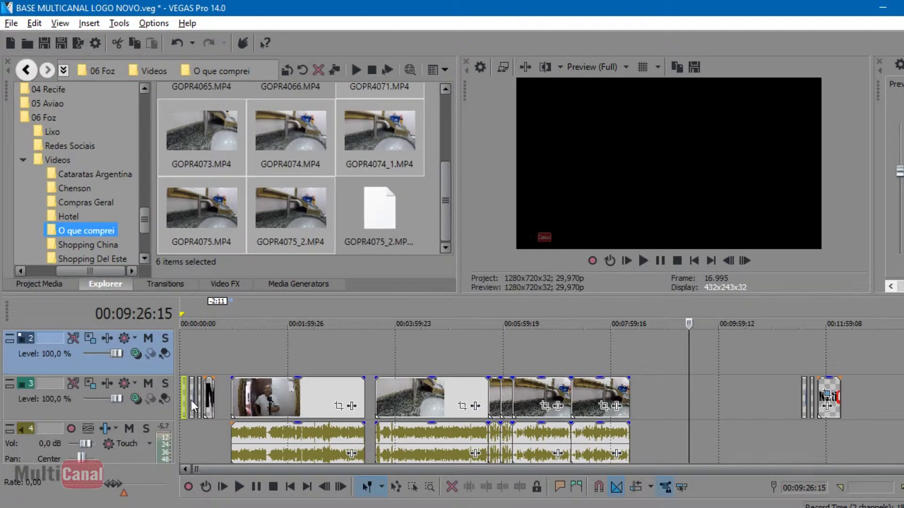
ctrl+click(191, 404)
ctrl+click(200, 404)
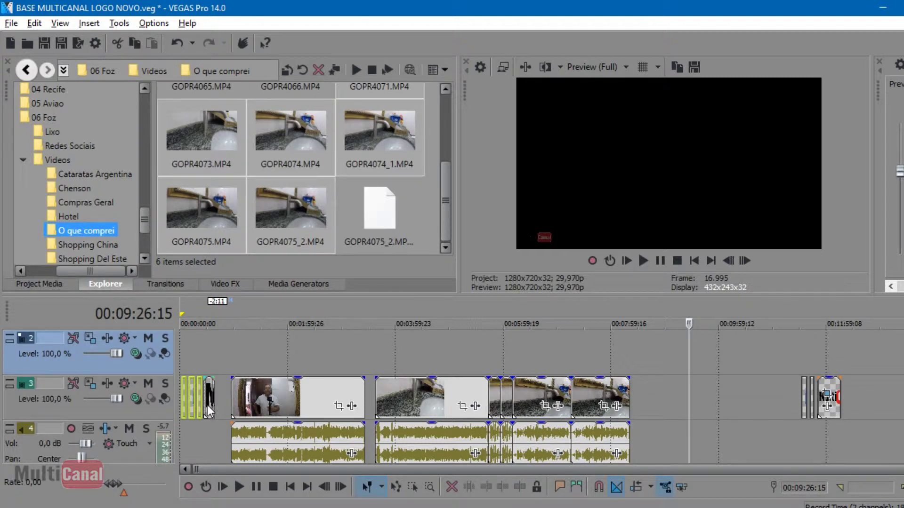
ctrl+click(209, 407)
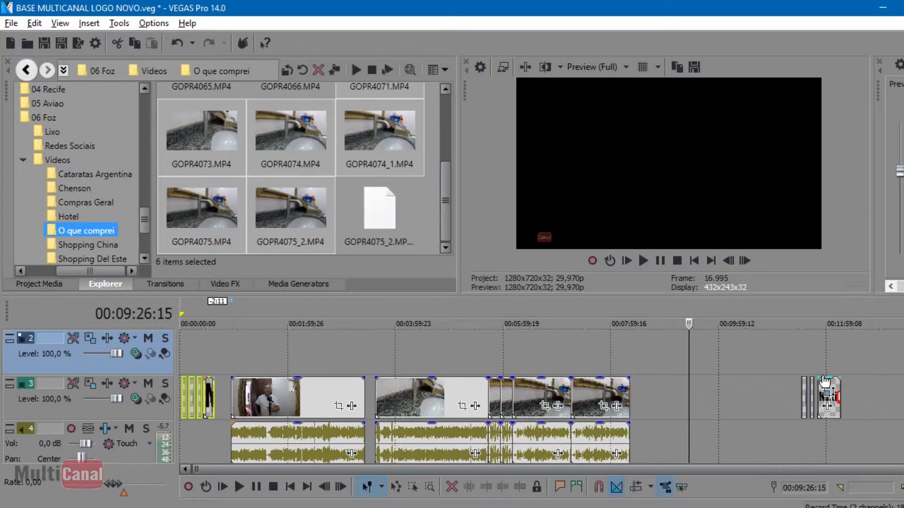
ctrl+click(812, 406)
ctrl+click(830, 398)
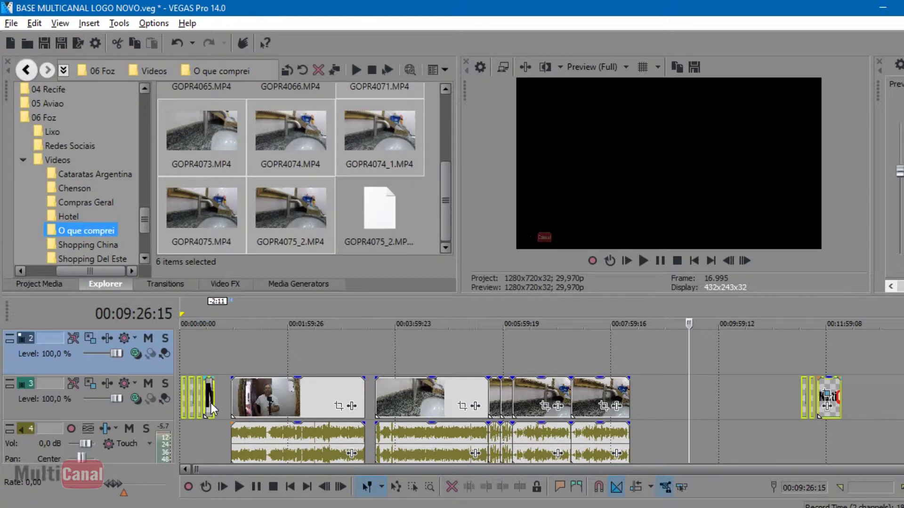
drag(211, 386, 208, 351)
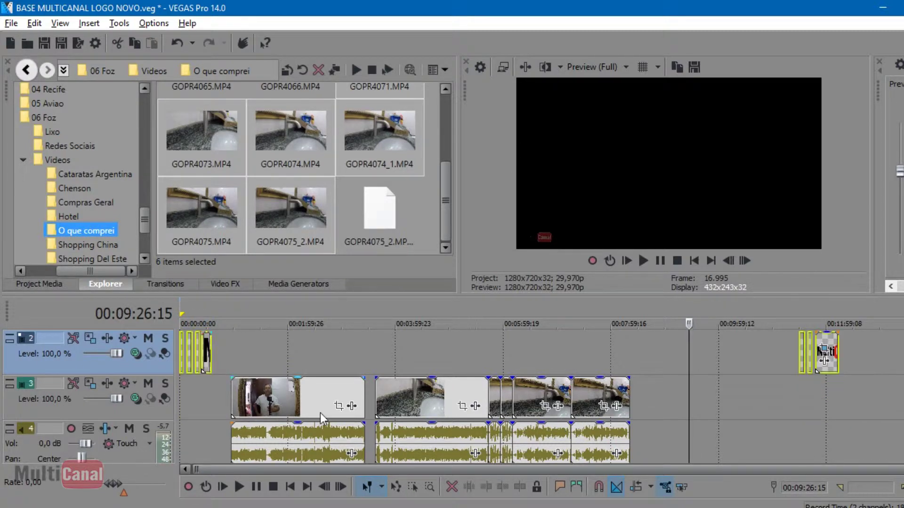
Move the first mirror clip with its audio to the very start of the timeline, beneath the intro graphics
click(392, 344)
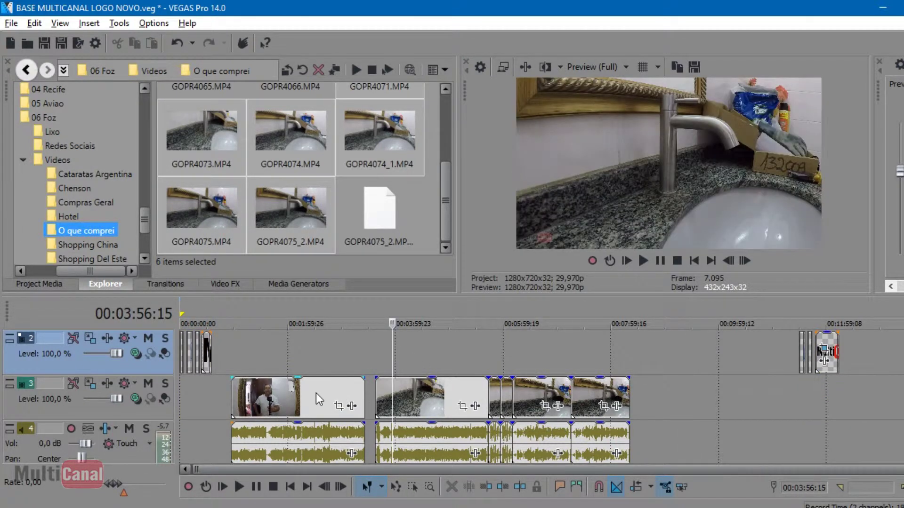
drag(293, 398, 259, 402)
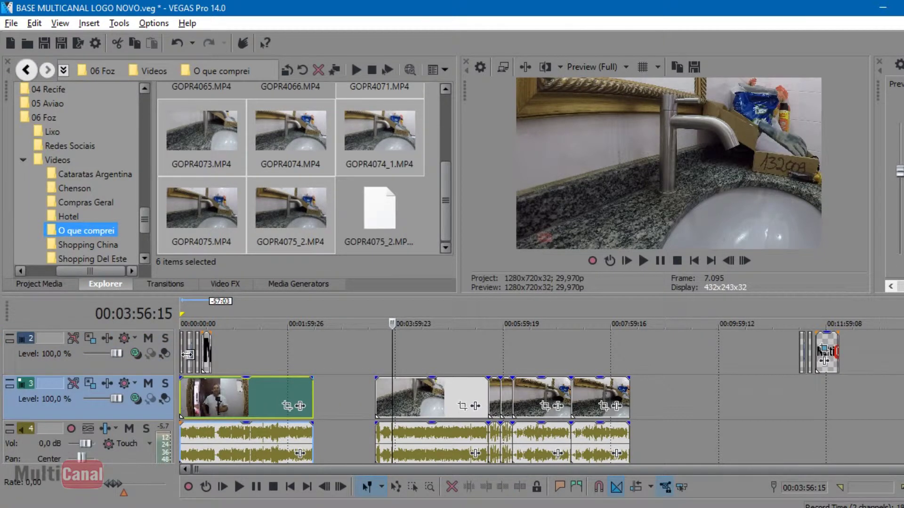
scroll(252, 365, up, 4)
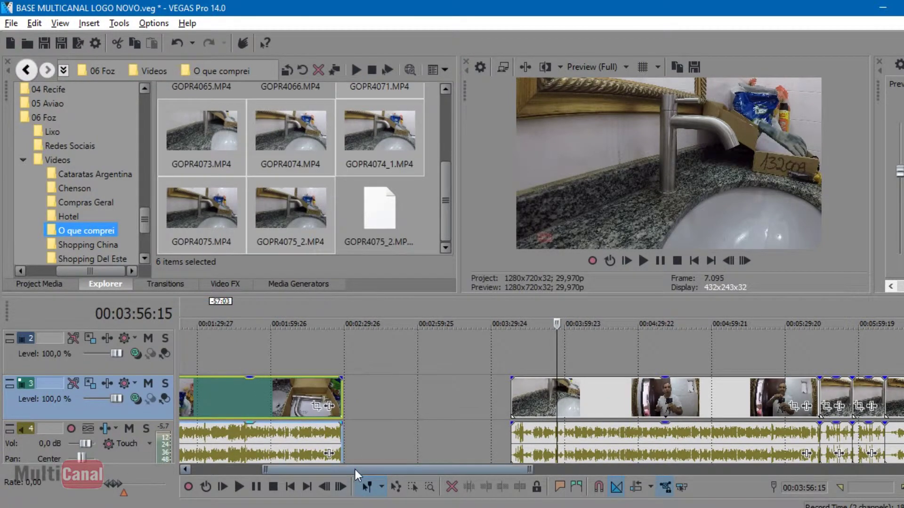
scroll(355, 470, left, 3)
scroll(255, 440, left, 4)
scroll(256, 433, down, 4)
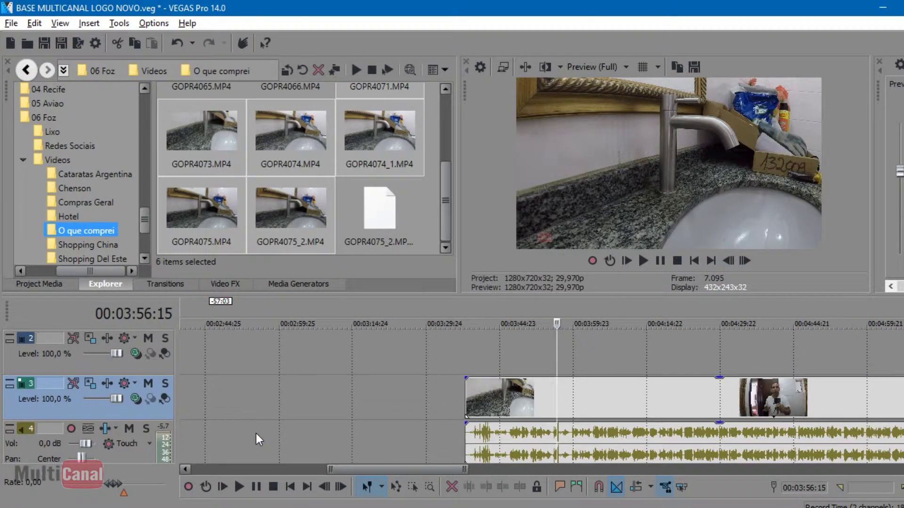
scroll(256, 433, down, 2)
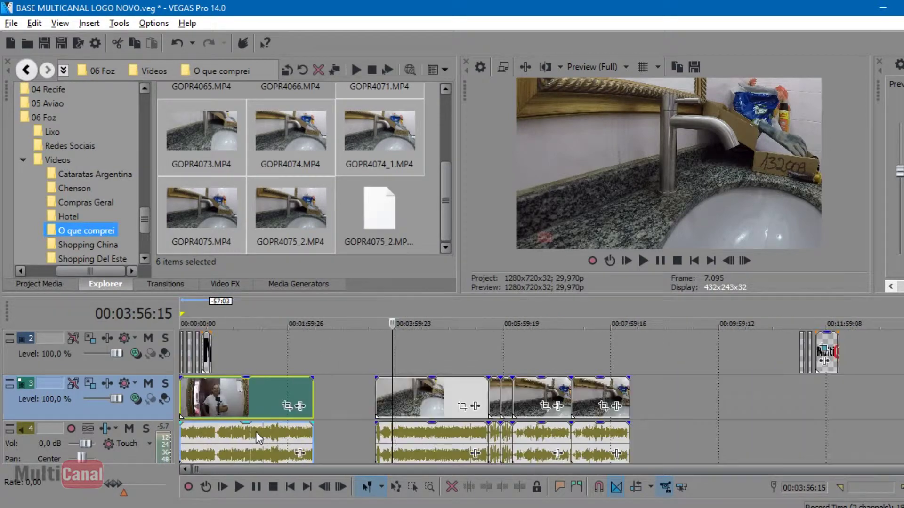
scroll(256, 432, up, 3)
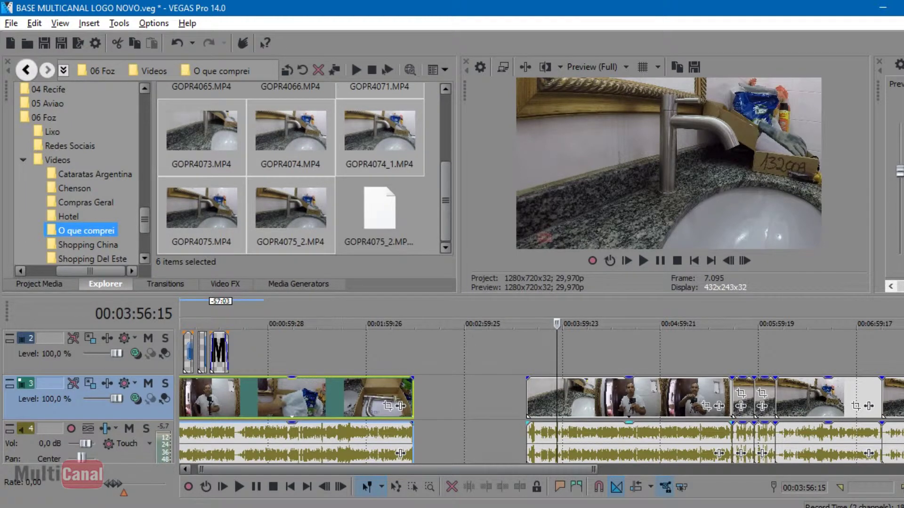
scroll(471, 398, down, 2)
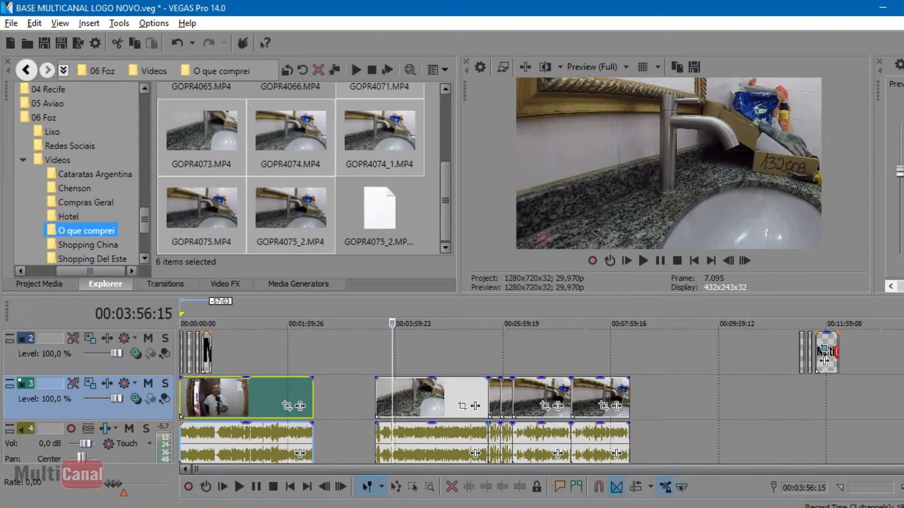
Return the playhead to 00:00:00:00 and shift the first overlay on track 2 later by 1 second 13 frames
scroll(633, 442, up, 2)
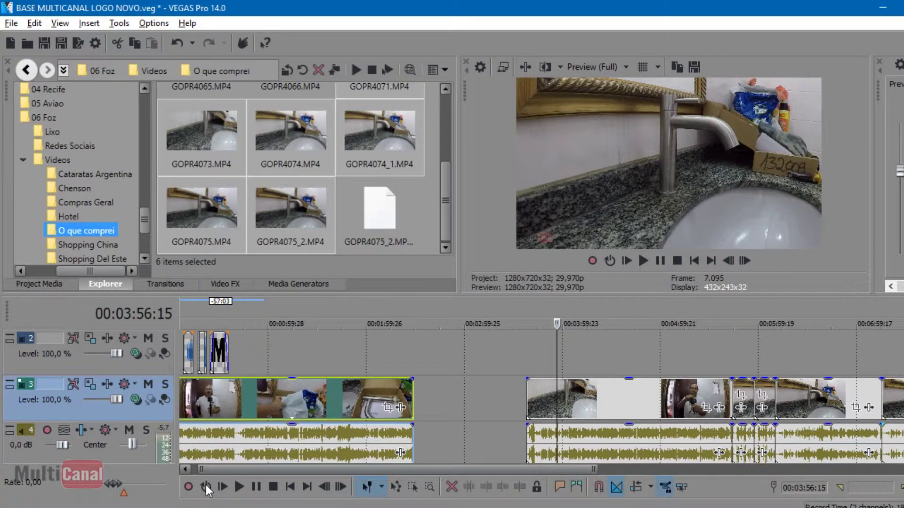
scroll(205, 485, left, 1)
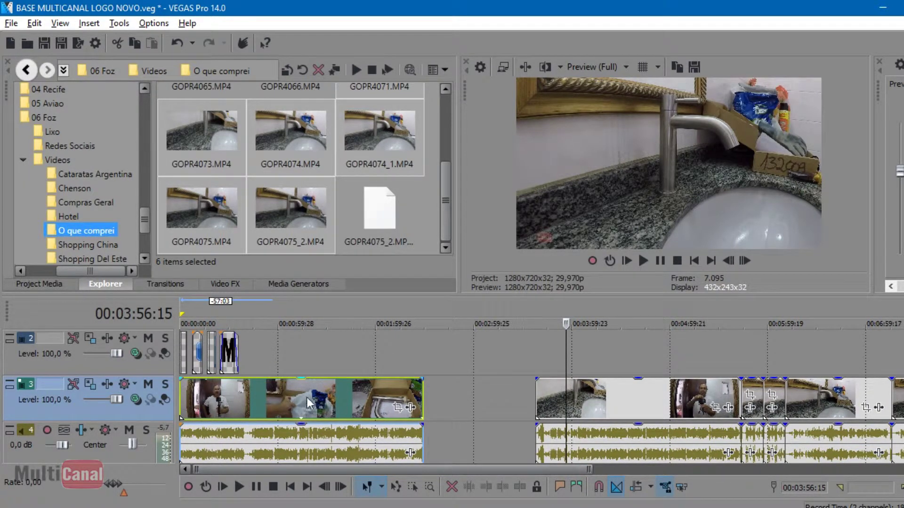
click(182, 409)
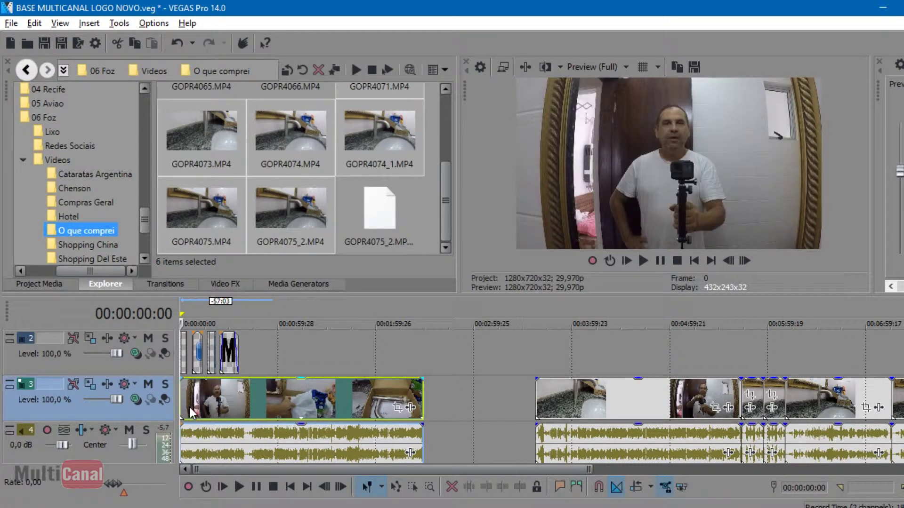
scroll(237, 344, up, 2)
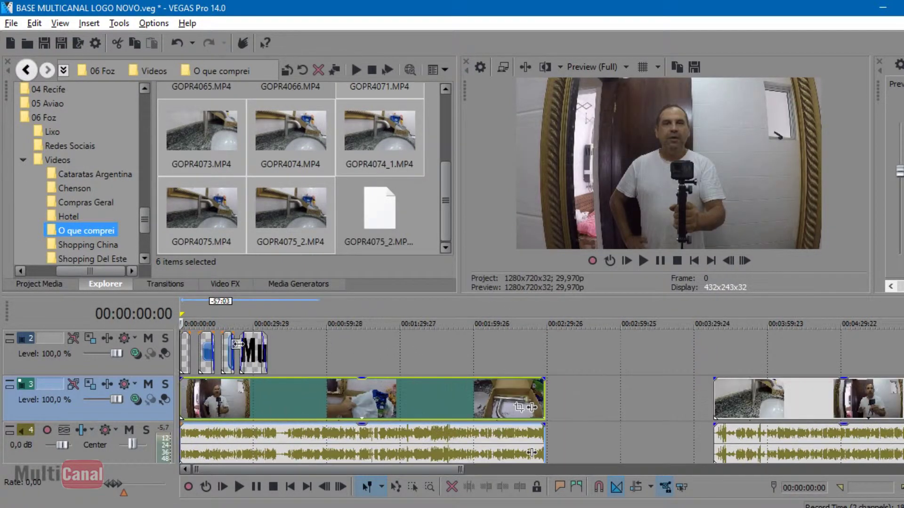
scroll(471, 397, up, 1)
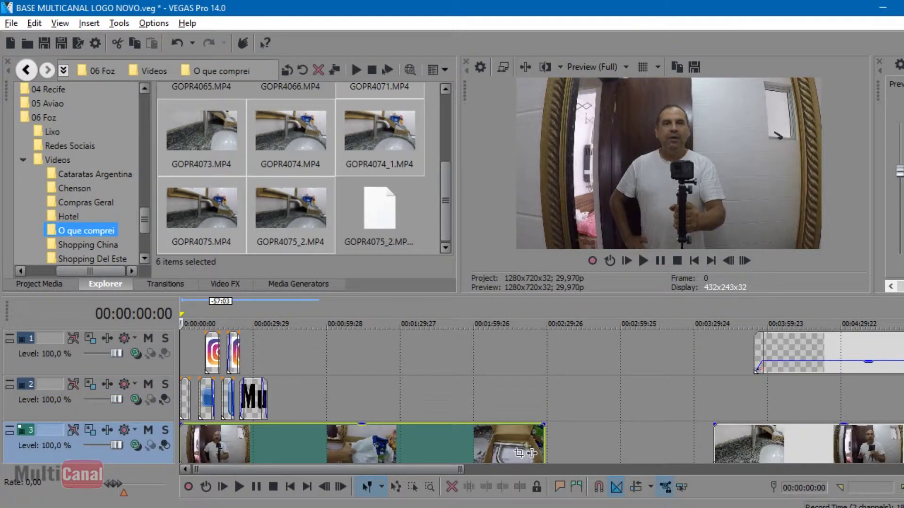
drag(186, 413, 190, 412)
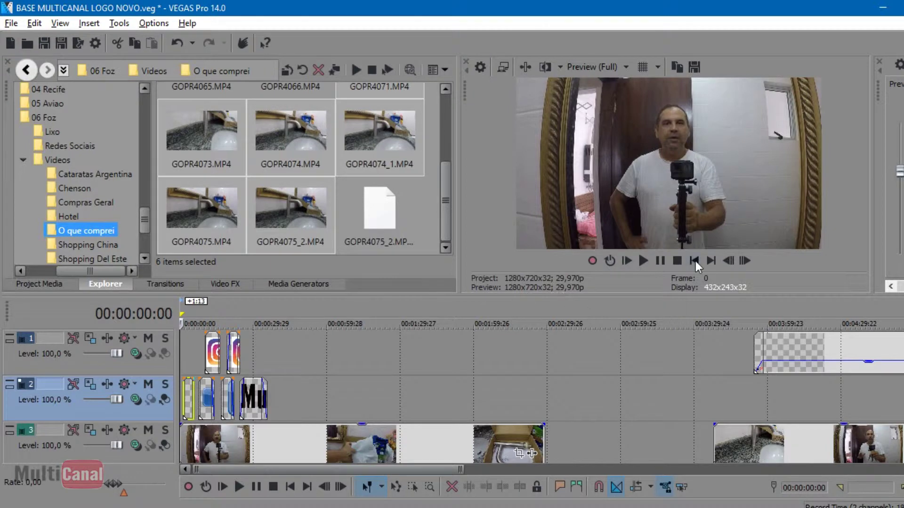
Play the opening from the beginning to 00:00:08:22 and examine how the overlays are timed against the footage
click(660, 263)
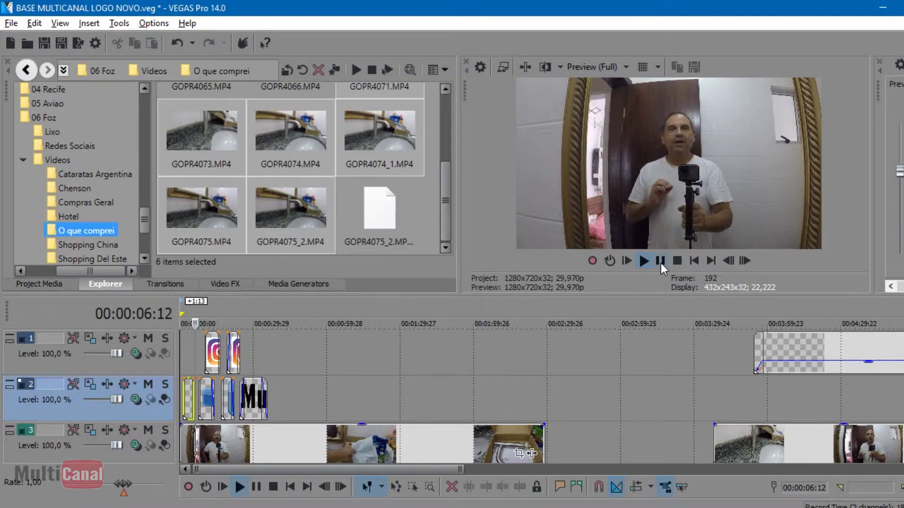
key(Return)
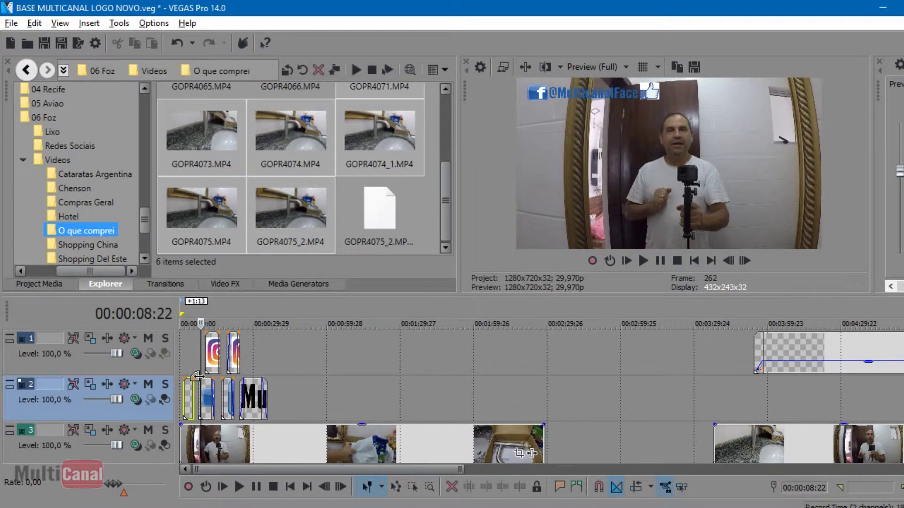
scroll(207, 393, up, 5)
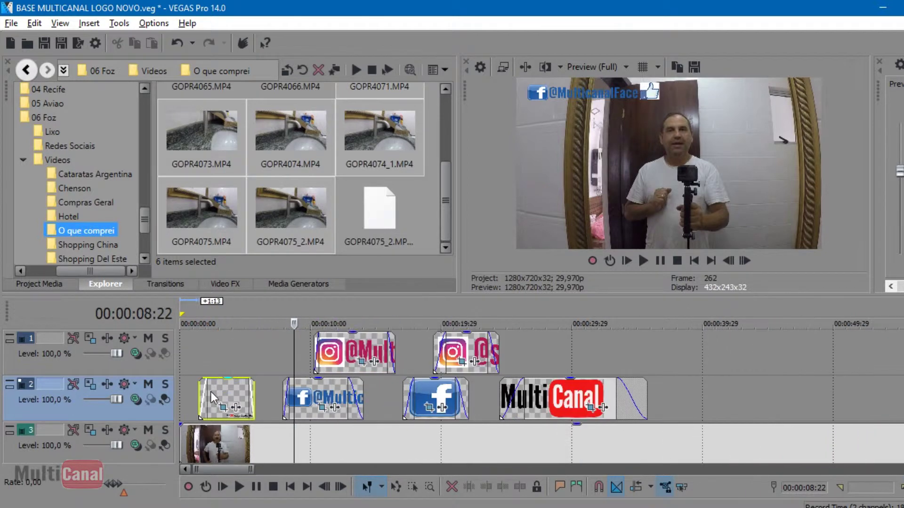
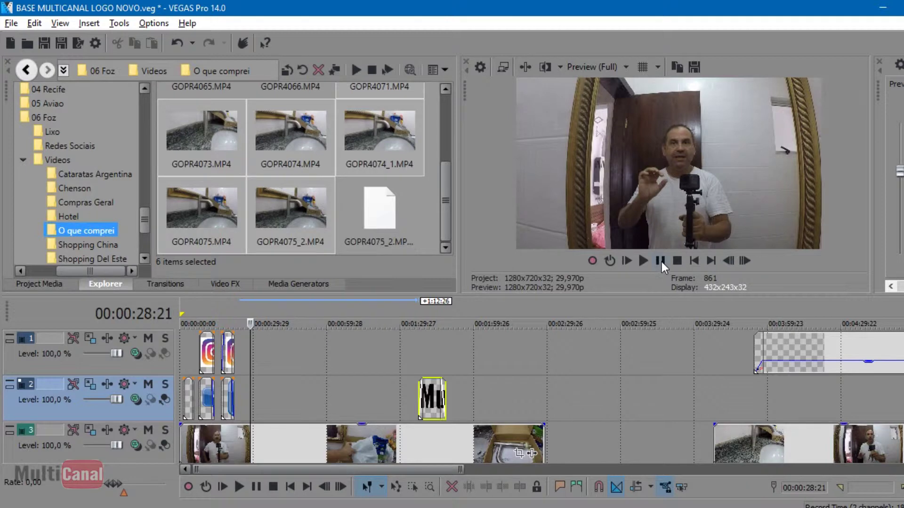
Replay the first mirror clip's passage around 00:00:31 to 00:00:36 to find the cut point and split the clip at 00:00:34:23
click(662, 261)
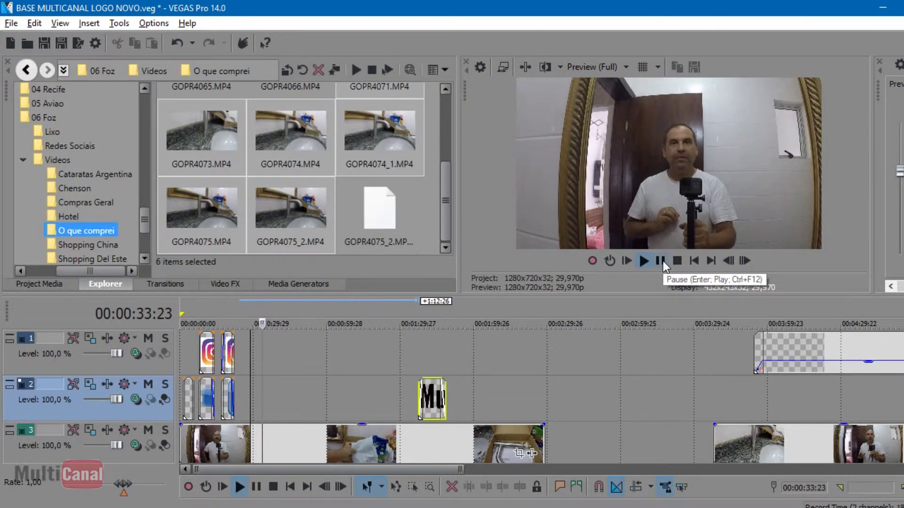
click(661, 261)
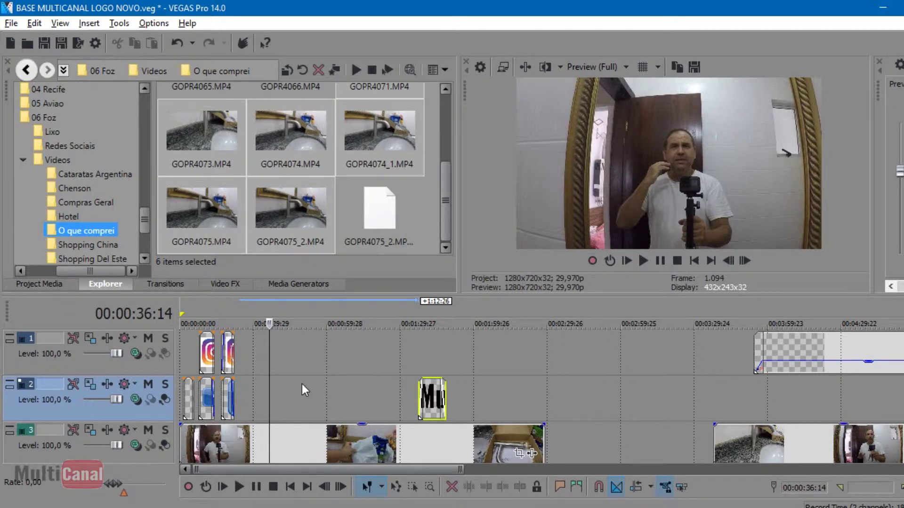
click(256, 410)
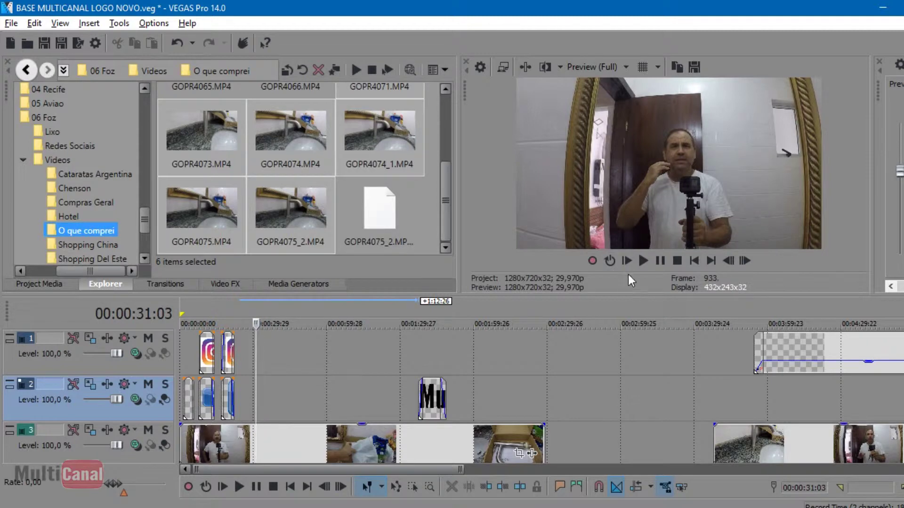
click(660, 261)
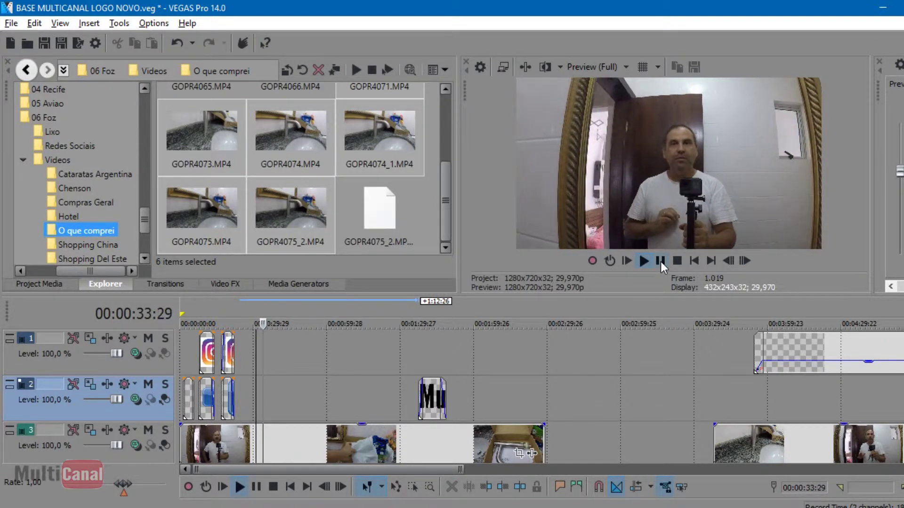
click(660, 261)
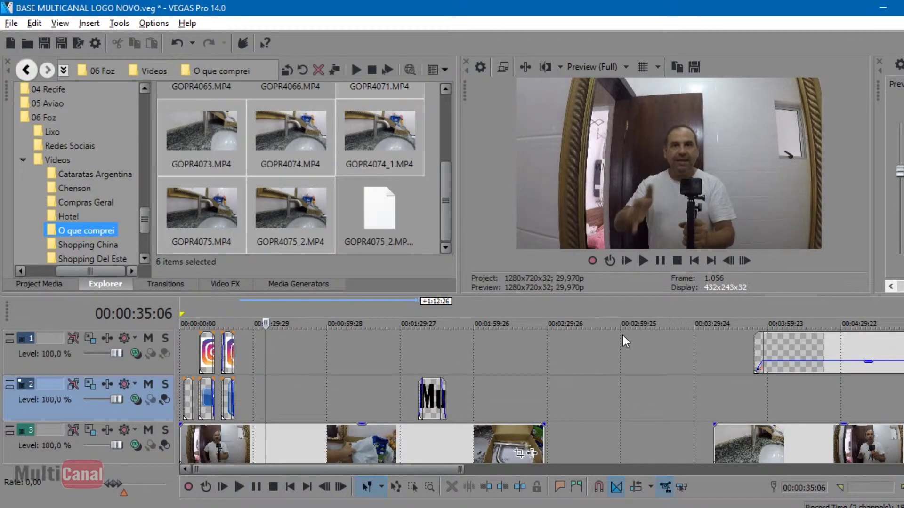
click(255, 408)
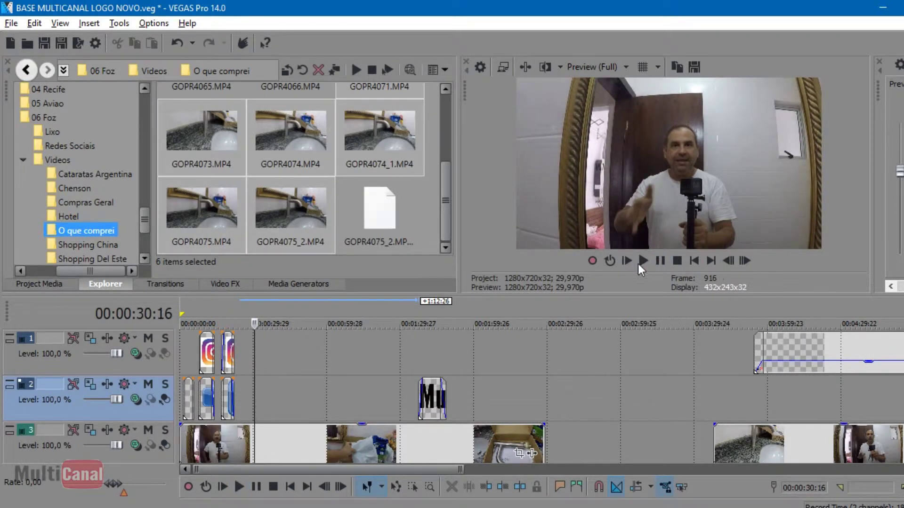
click(661, 261)
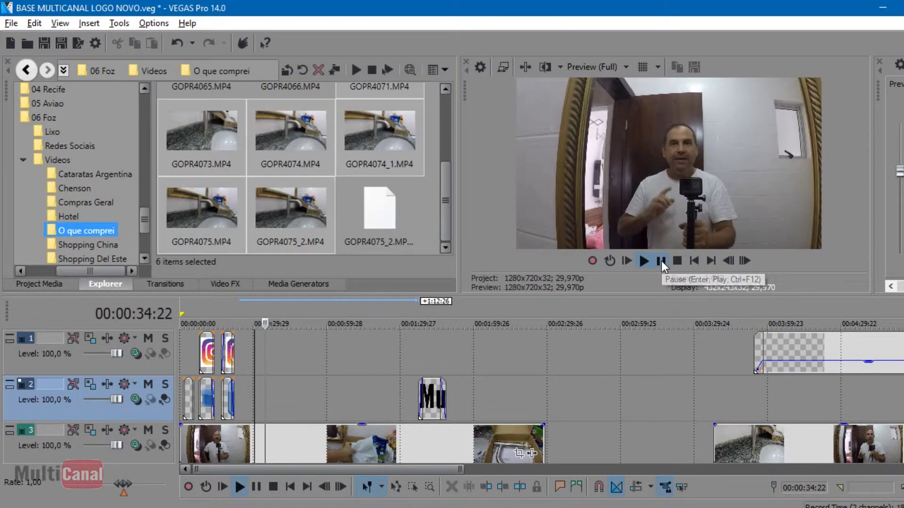
click(661, 260)
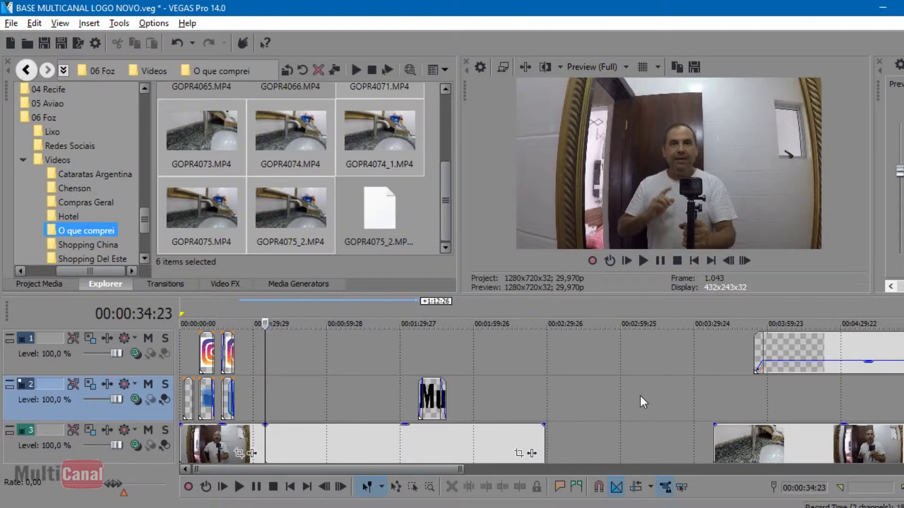
Play on to 00:00:38:01 and remove the part of the mirror clip between 00:00:34:23 and 00:00:38:01
click(661, 260)
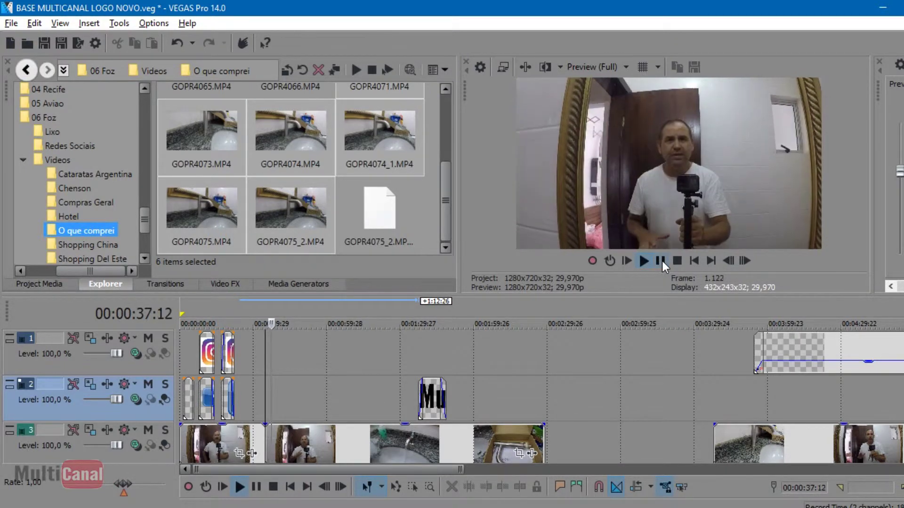
click(661, 261)
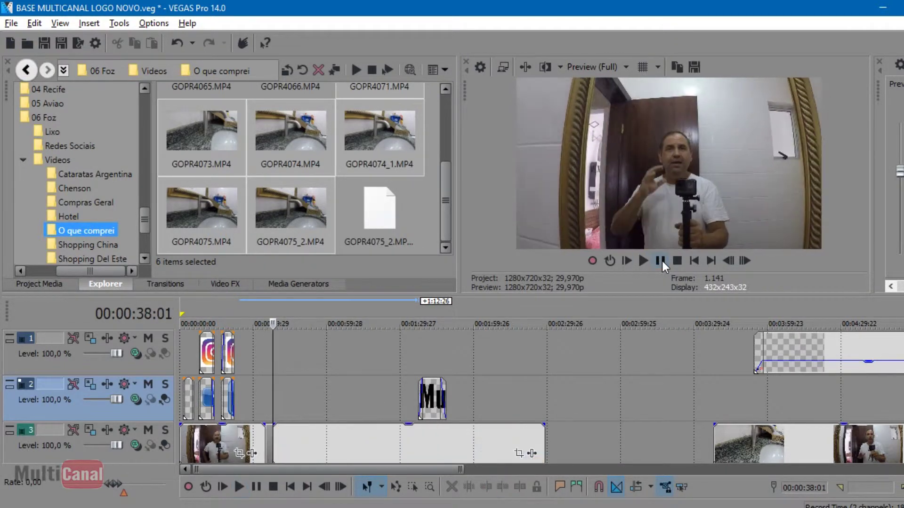
click(267, 447)
key(Delete)
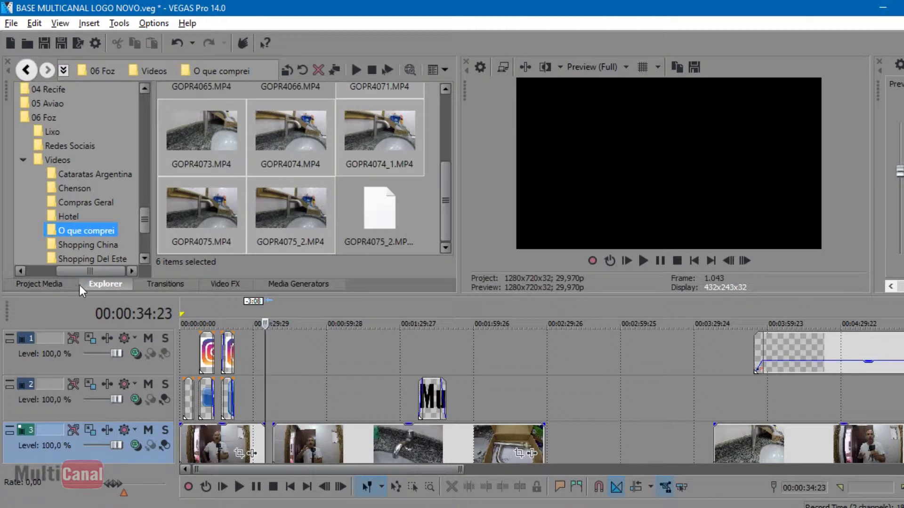
Examine the available transitions and their presets, including 3D Cascade, 3D Shuffle, Barn Door and Clock Wipe
click(45, 287)
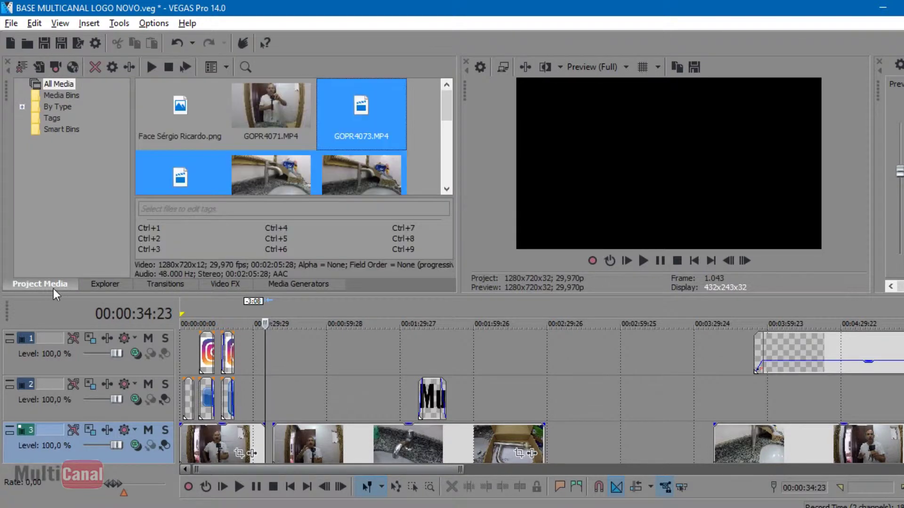
click(111, 286)
click(148, 284)
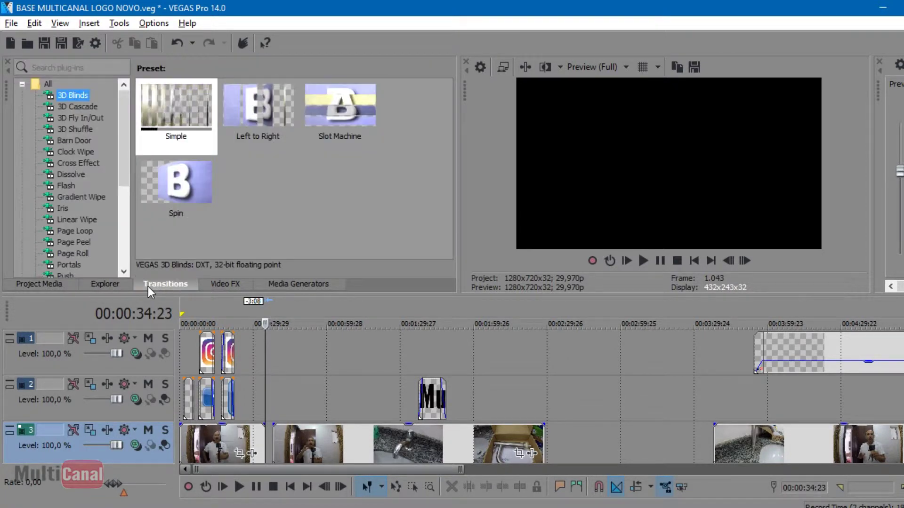
mouse_move(125, 117)
mouse_down()
mouse_move(125, 199)
mouse_move(112, 123)
mouse_up()
click(87, 95)
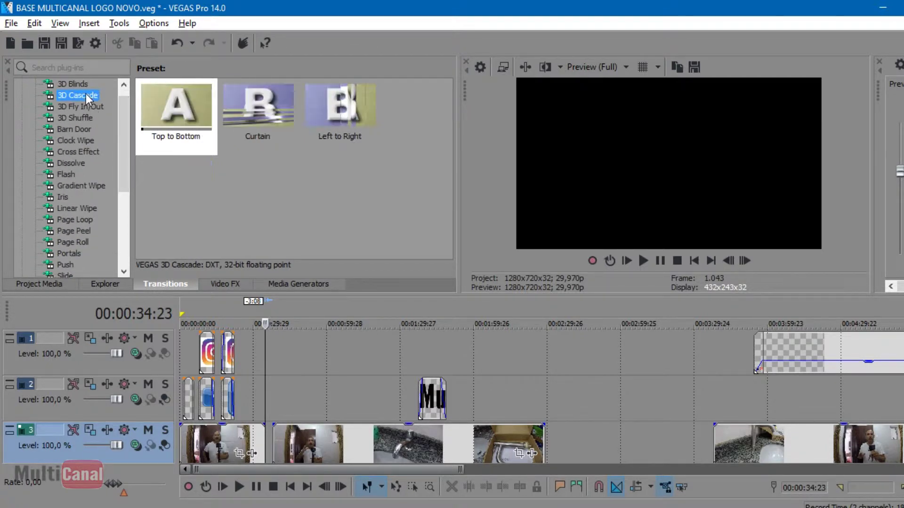
click(92, 122)
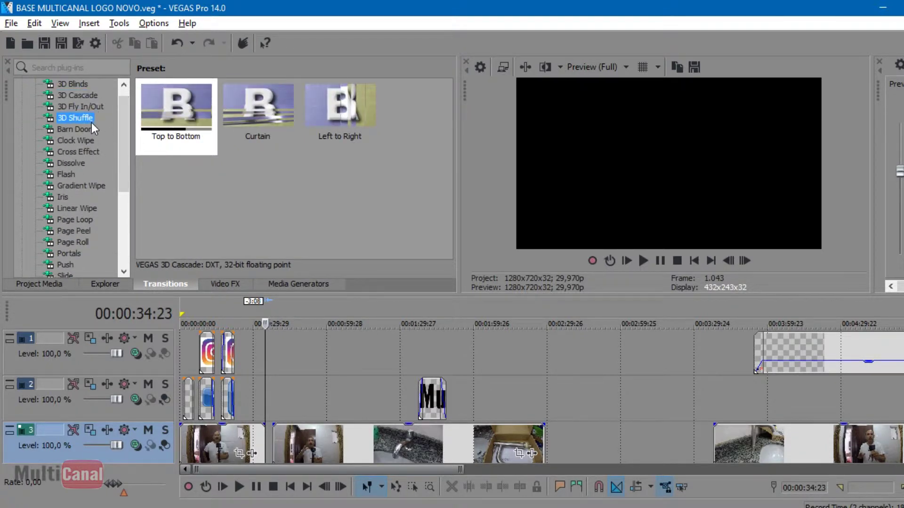
click(93, 128)
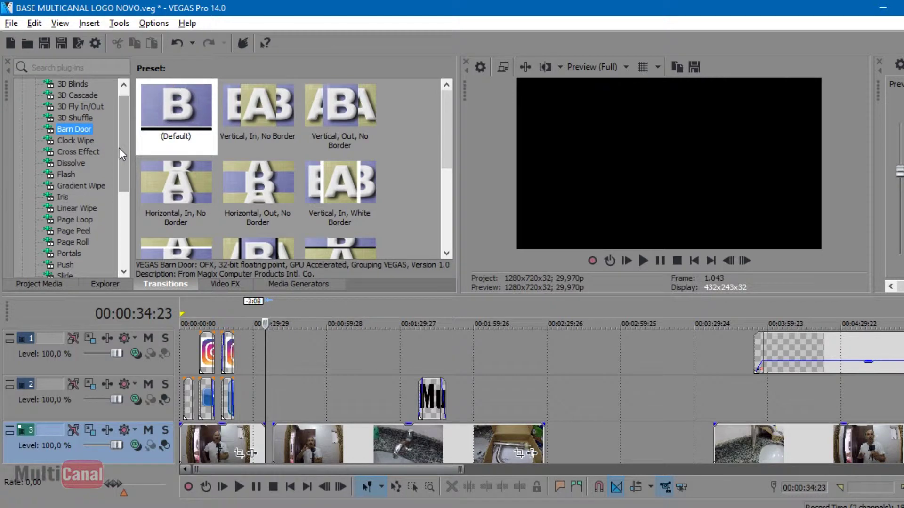
click(89, 143)
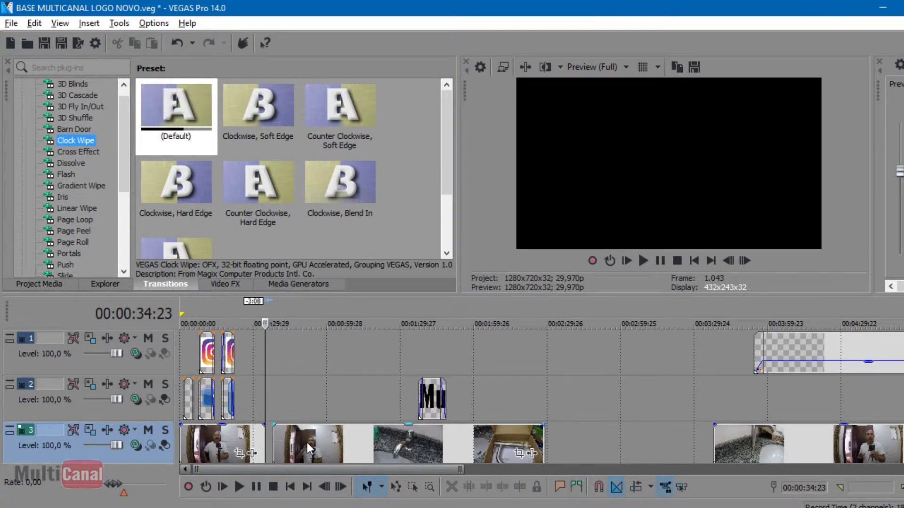
Try sliding the second mirror clip over the end of the first to form a crossfade of 4 seconds 15 frames
scroll(389, 412, down, 1)
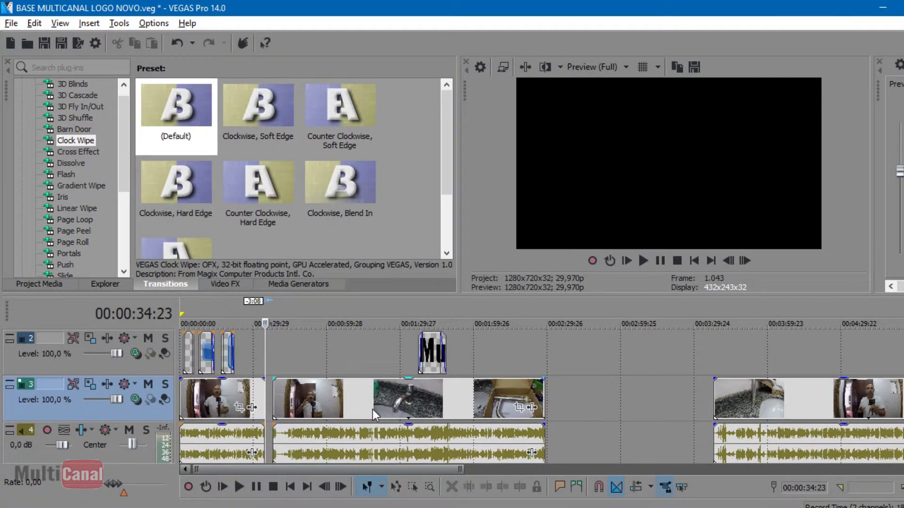
drag(372, 409, 421, 397)
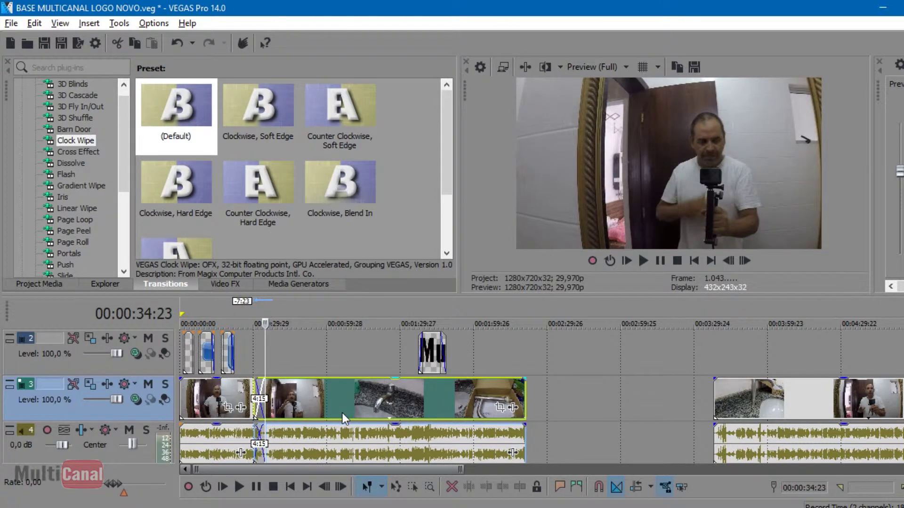
scroll(343, 414, up, 2)
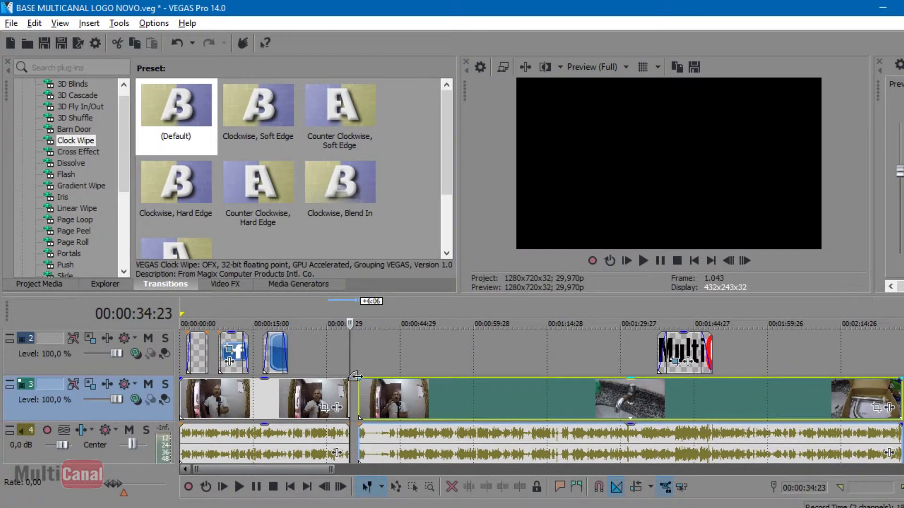
Play the first clip's ending to 00:00:34:17 and move the second clip 2 seconds 9 frames earlier for a short crossfade
click(344, 372)
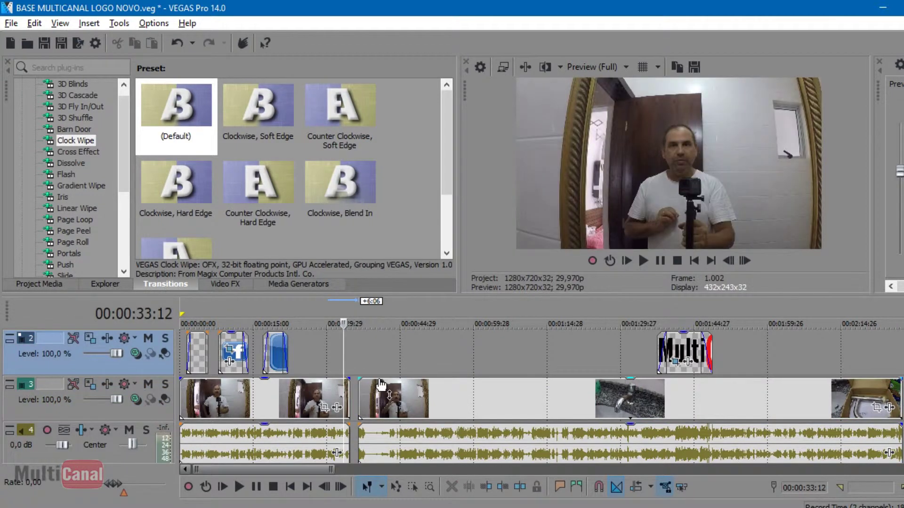
click(659, 264)
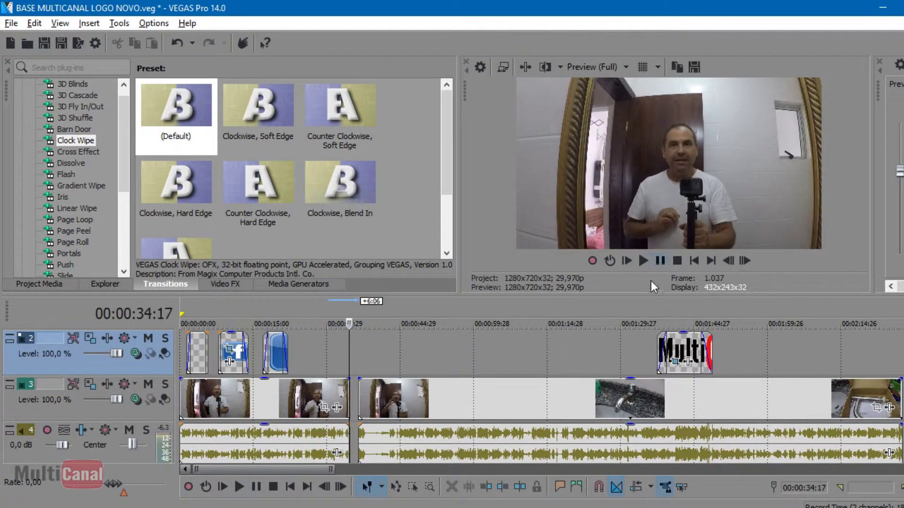
drag(416, 394, 405, 398)
Play through the join to 00:00:35:07 and shift the second clip 11 frames later, shortening the crossfade to 7 frames
click(345, 371)
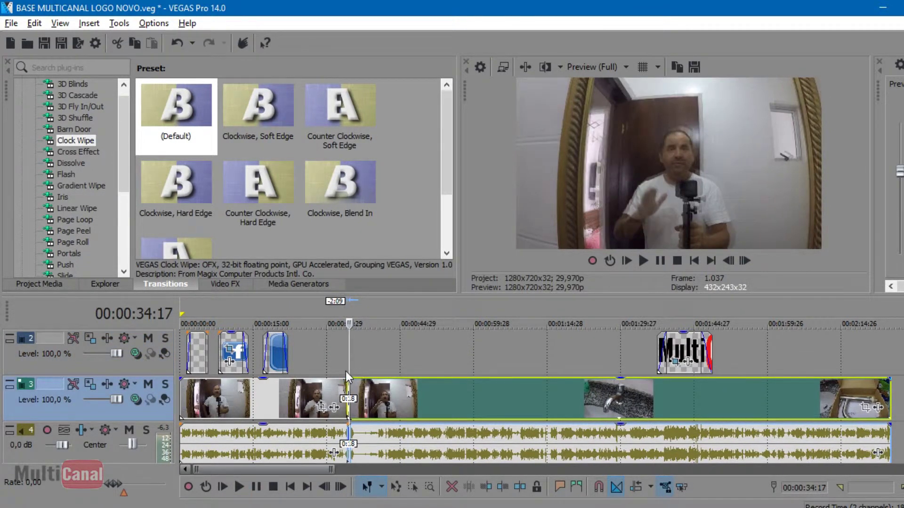
click(660, 261)
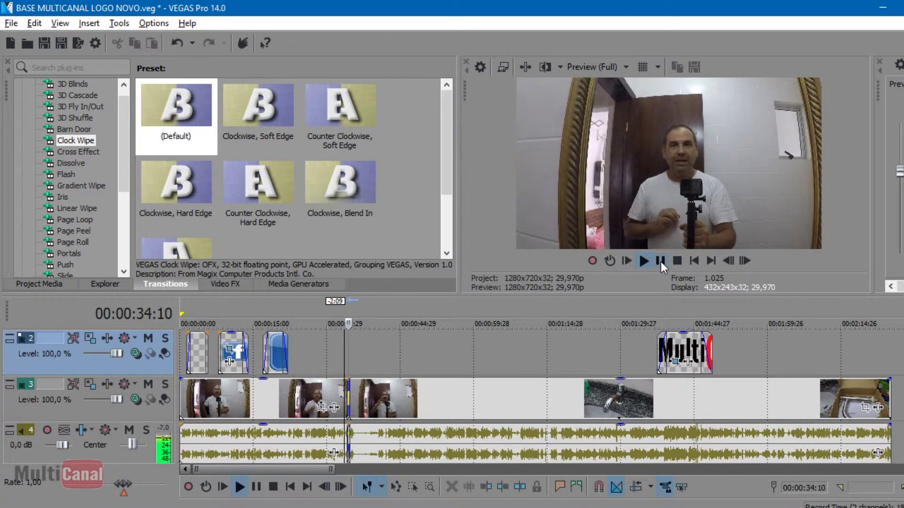
click(660, 261)
scroll(506, 387, up, 3)
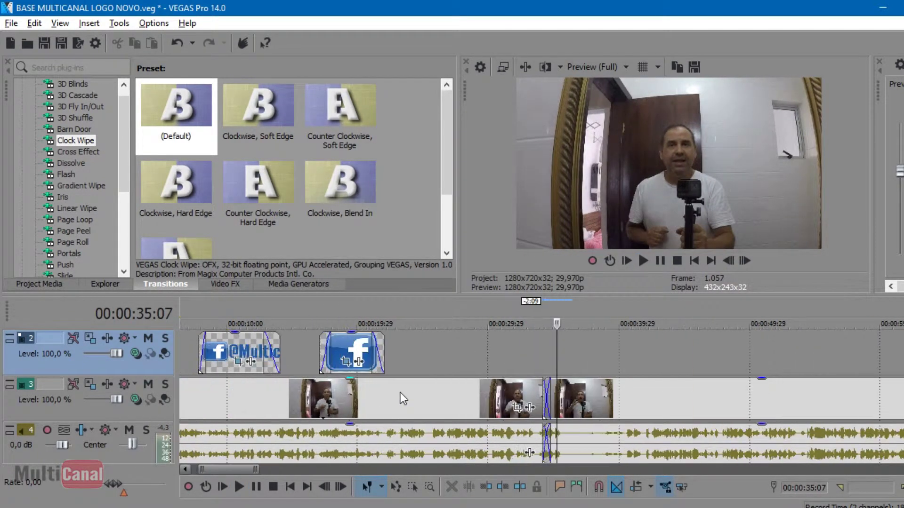
drag(587, 402, 592, 403)
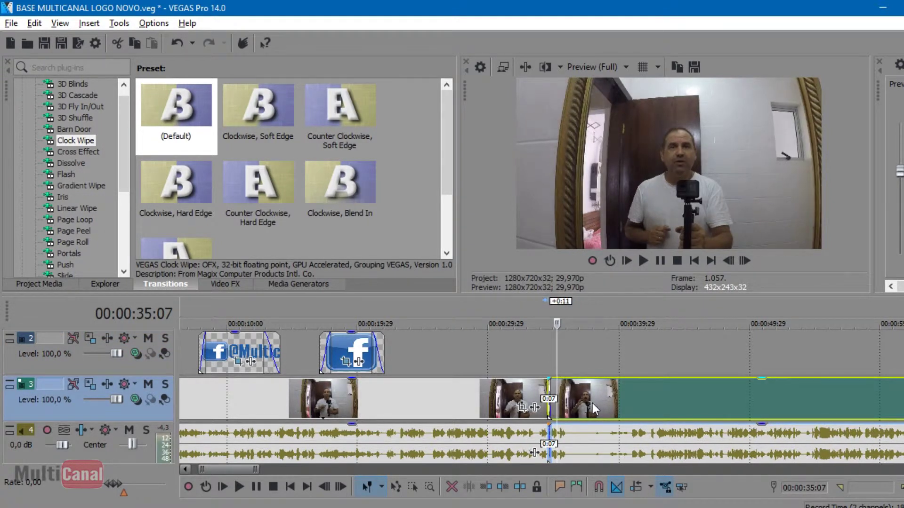
Play from 00:00:32:24 to 00:00:35:20 and examine the shortened crossfade between the two mirror clips
click(547, 369)
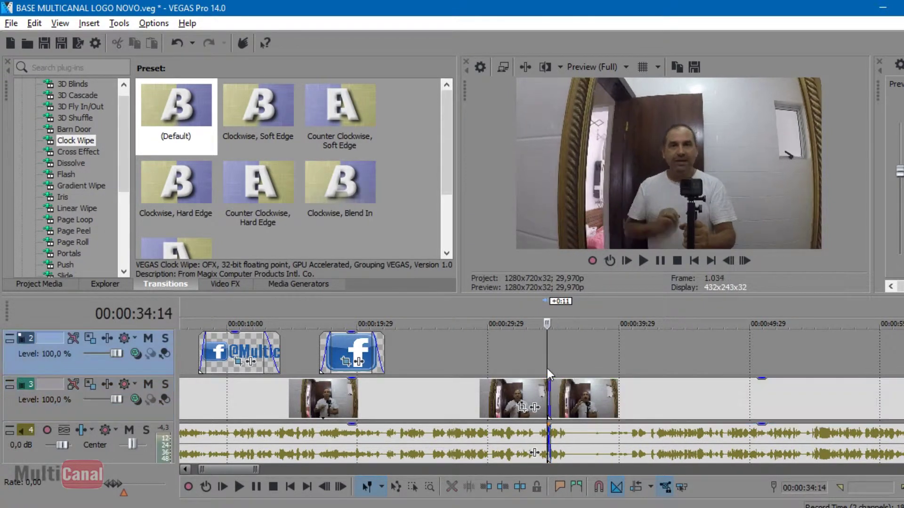
click(526, 346)
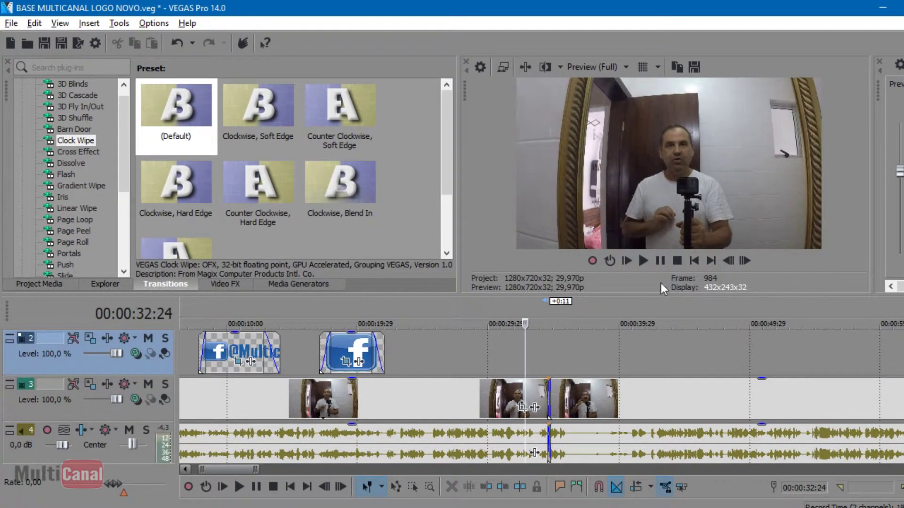
click(661, 262)
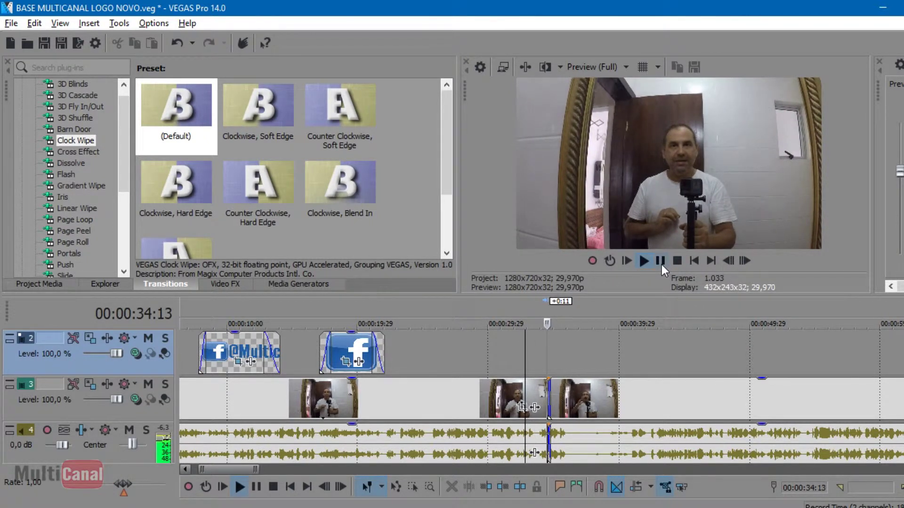
click(661, 261)
Play past the first crossfade to find where the mistake begins, and split the mirror clip at 00:00:36:24
scroll(589, 392, down, 3)
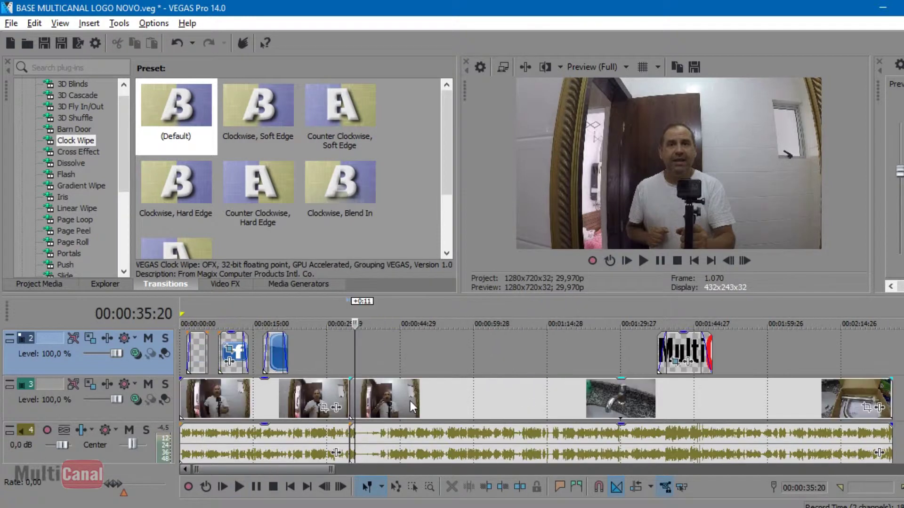
scroll(406, 376, down, 2)
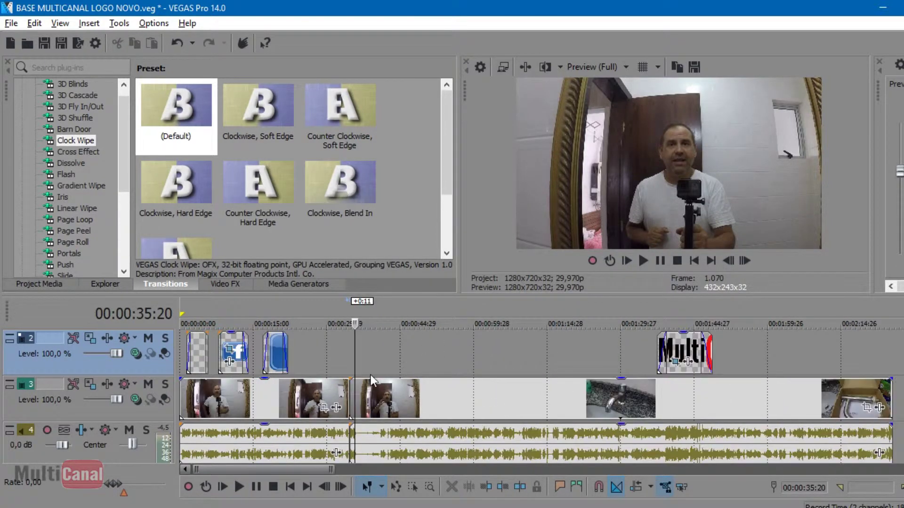
click(341, 365)
click(660, 262)
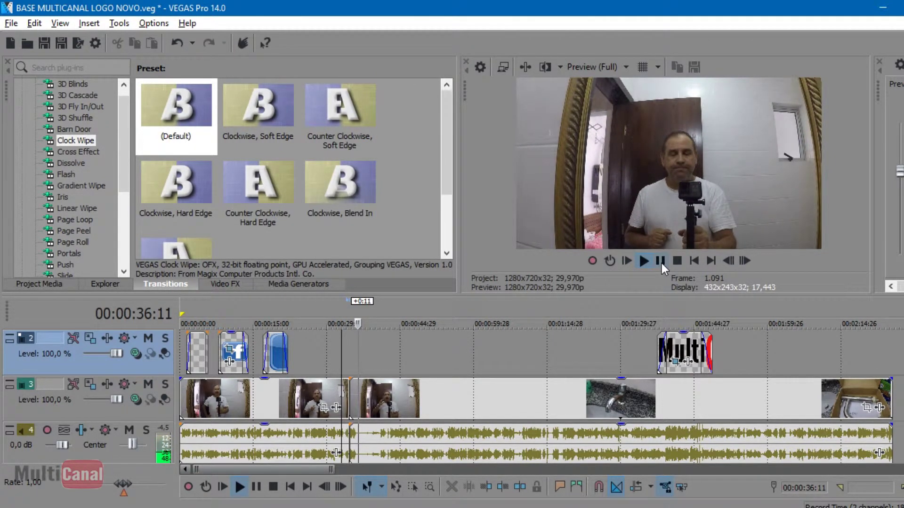
click(661, 262)
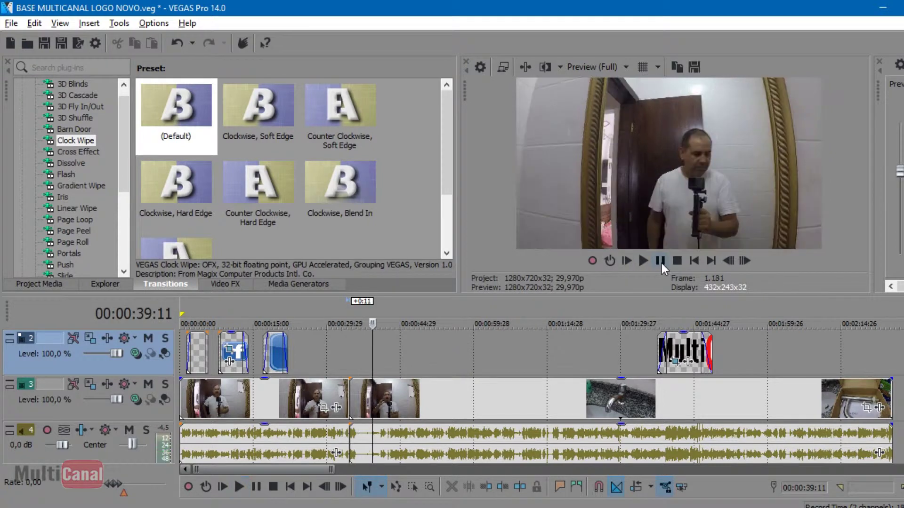
click(355, 373)
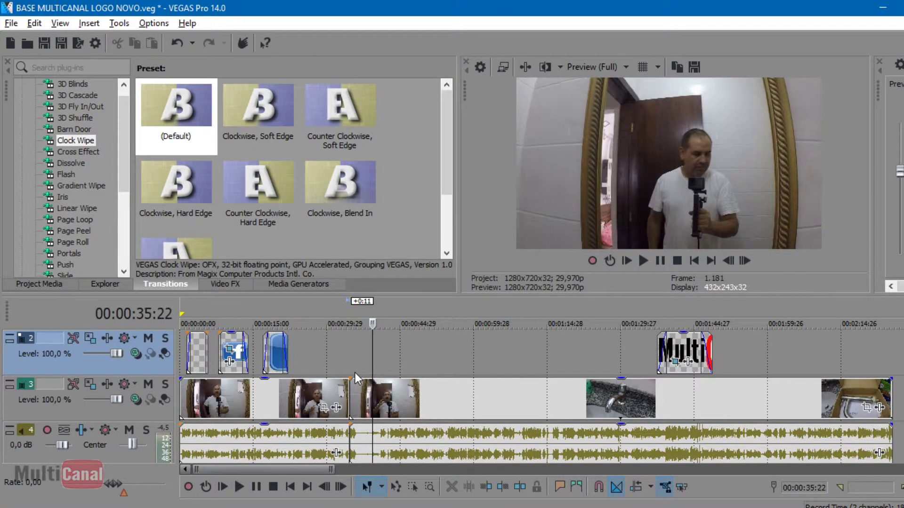
click(660, 262)
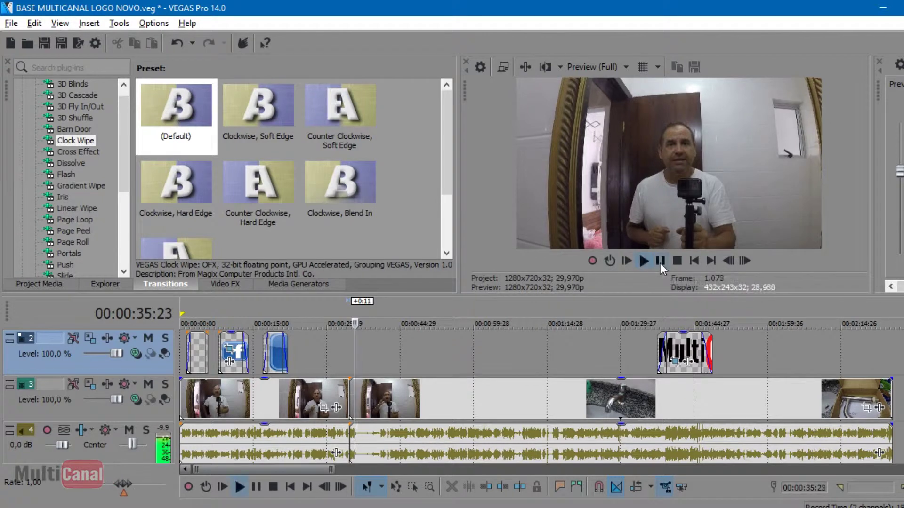
click(660, 259)
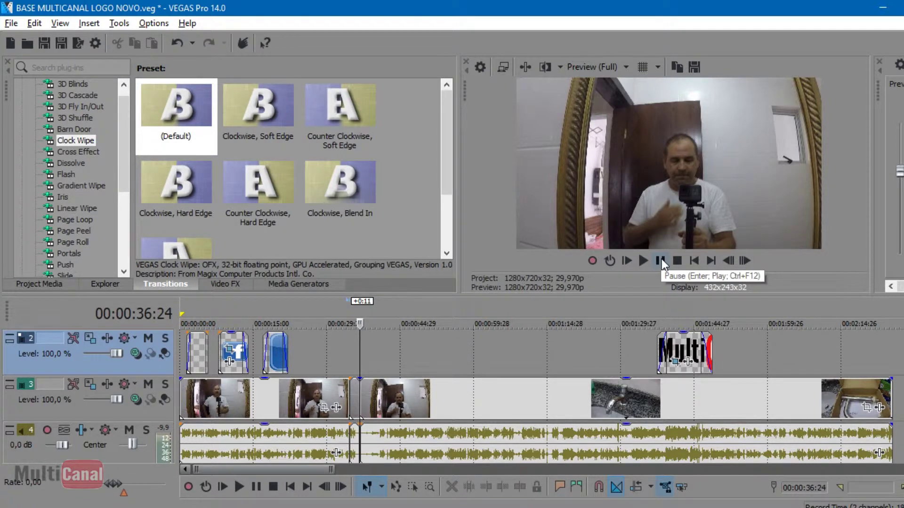
Play on to find where the mistake ends, and split the mirror clip at 00:00:42:08
click(661, 259)
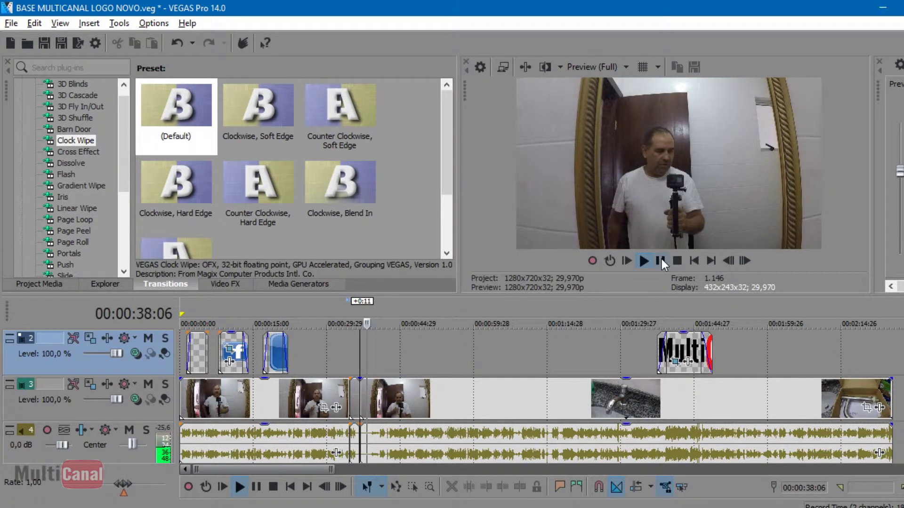
click(663, 261)
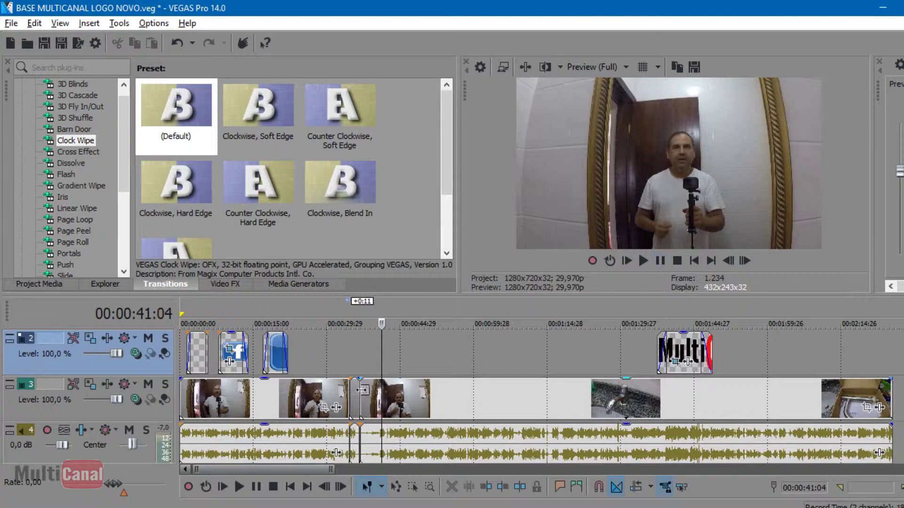
click(372, 369)
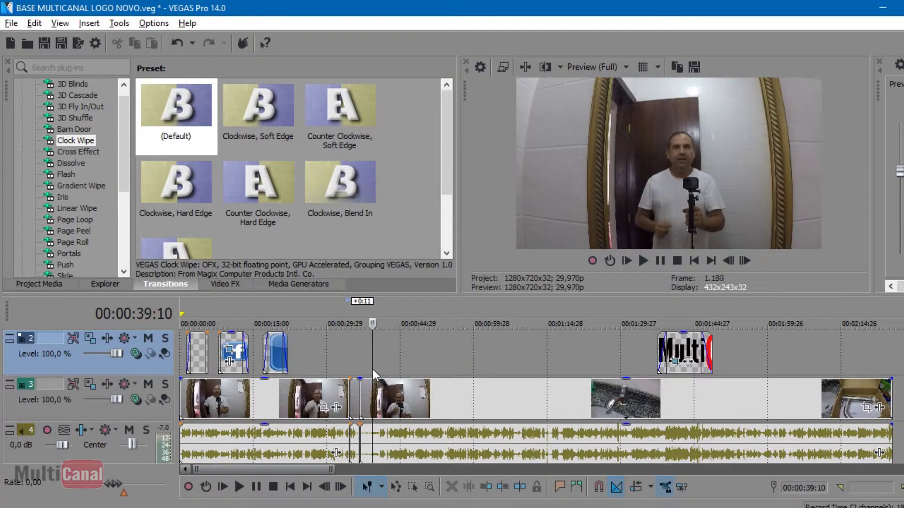
click(659, 261)
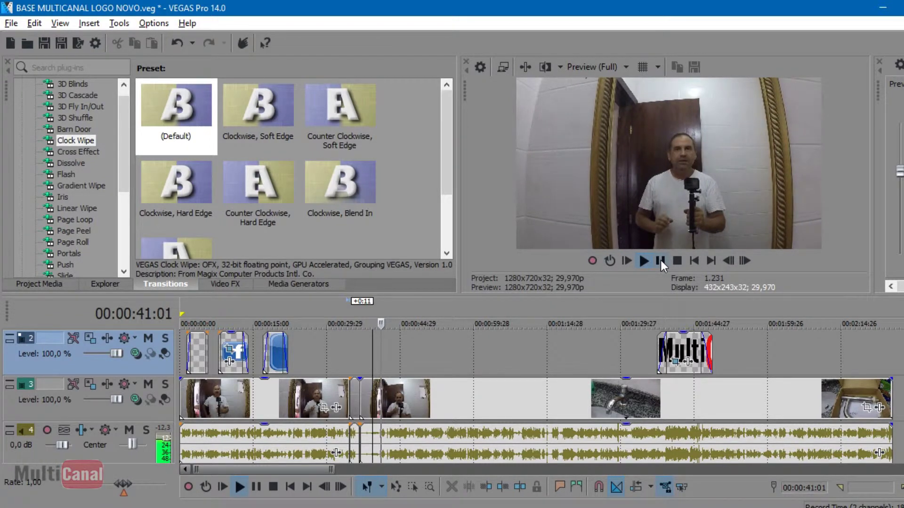
click(659, 260)
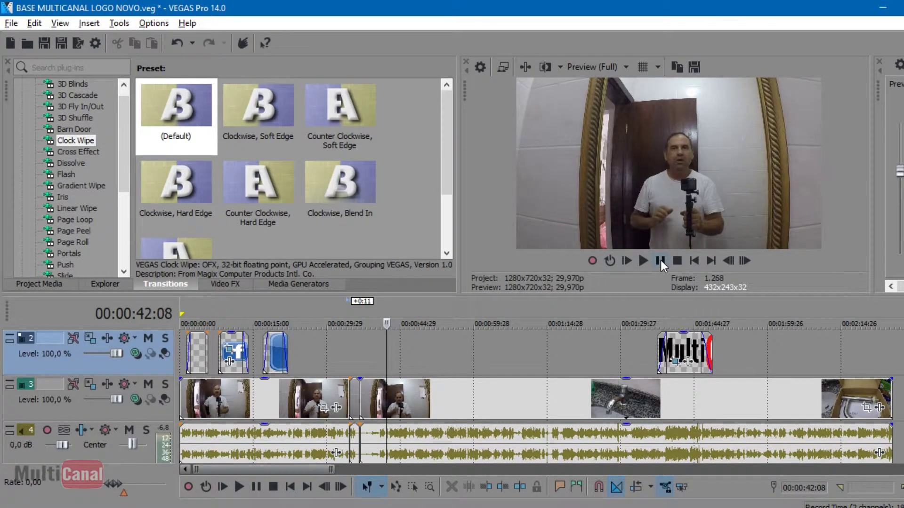
key(s)
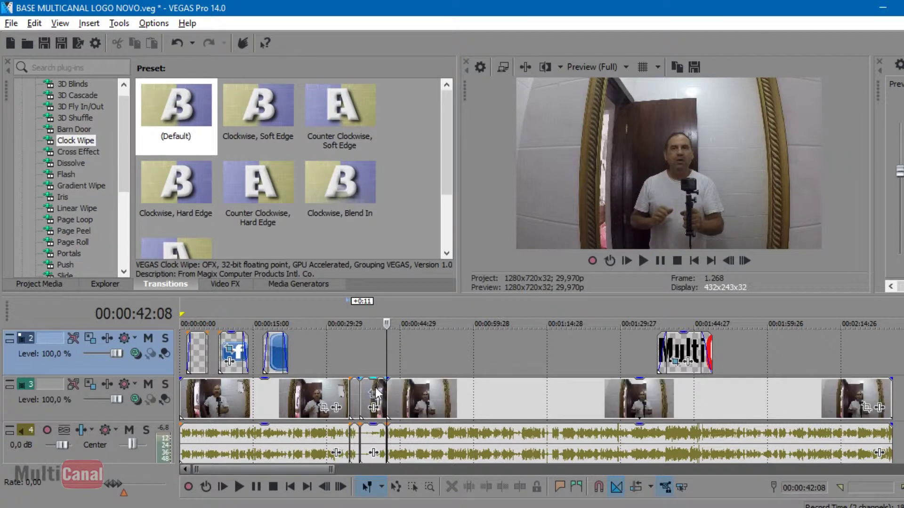
Delete the section between the two splits and slide the remaining clip 6 seconds 1 frame earlier, forming a 17-frame crossfade
click(375, 390)
key(Delete)
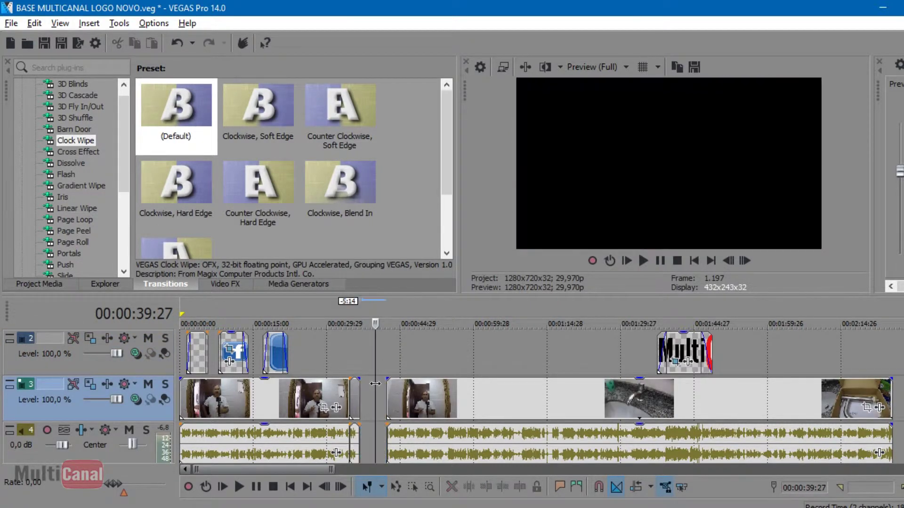
drag(394, 398, 532, 395)
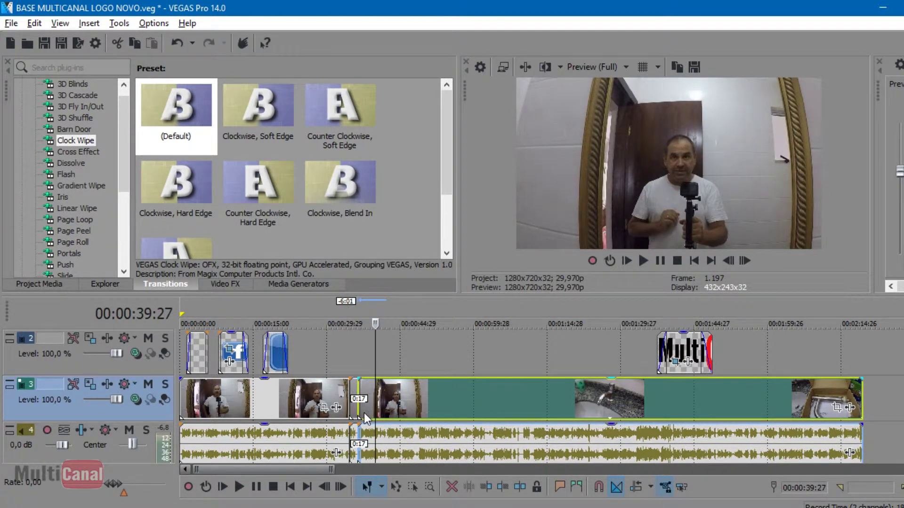
Apply the default Clock Wipe transition to the 17-frame crossfade and close its settings
scroll(365, 413, up, 5)
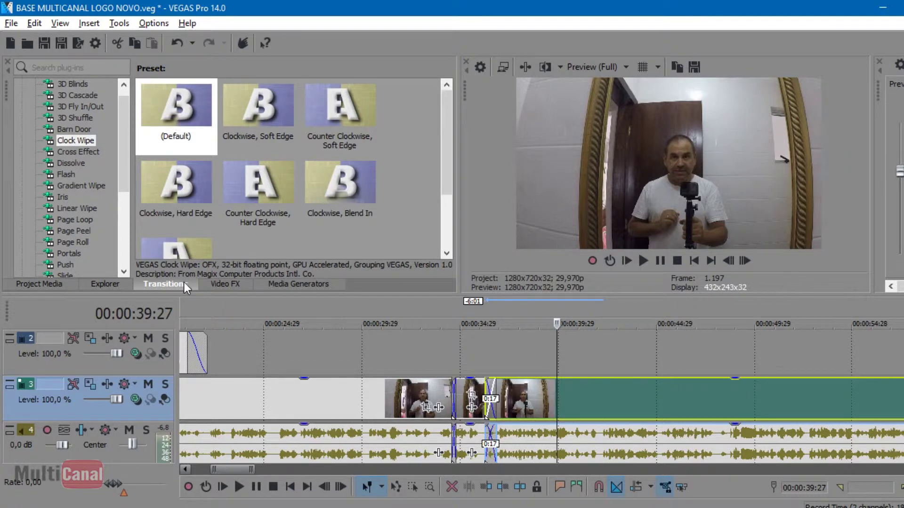
drag(173, 111, 490, 407)
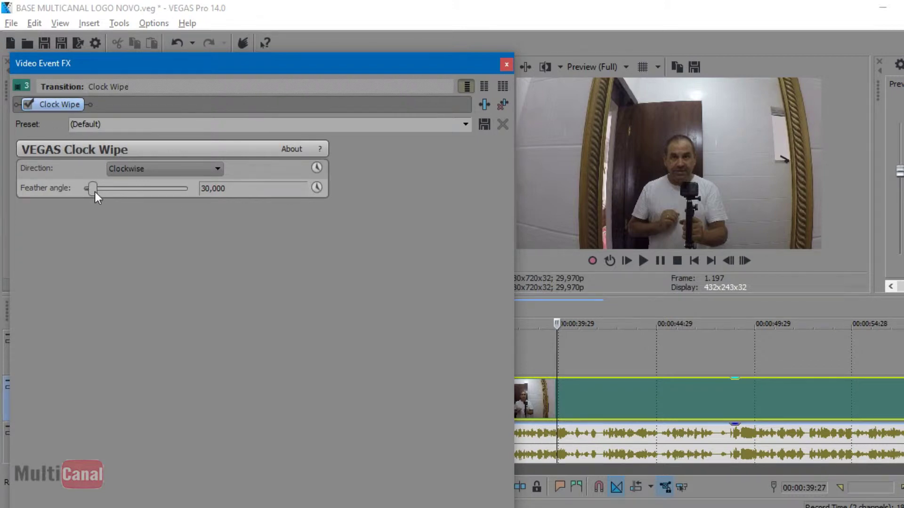
click(506, 64)
Play through both joins from 00:00:34:04, then replay from 00:00:36:00 to 00:00:38:08 to examine the Clock Wipe transition
scroll(498, 412, up, 3)
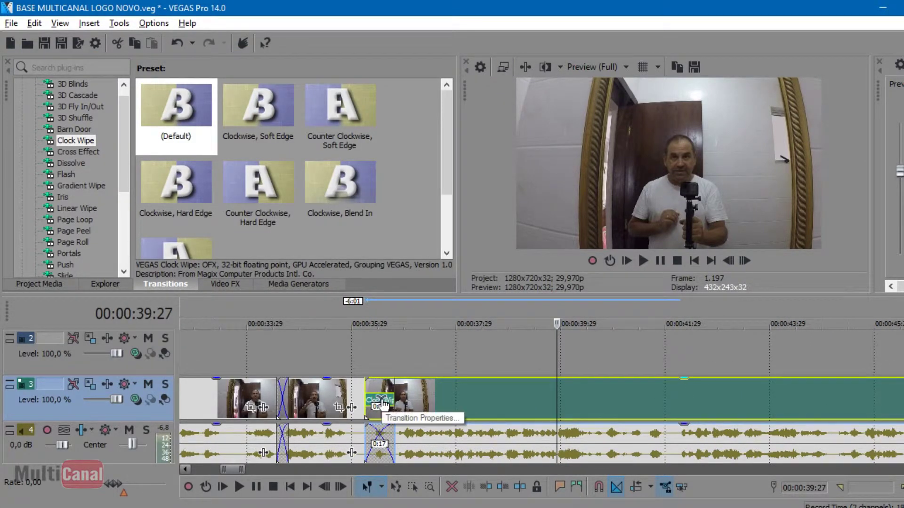
scroll(379, 365, down, 1)
scroll(380, 362, down, 1)
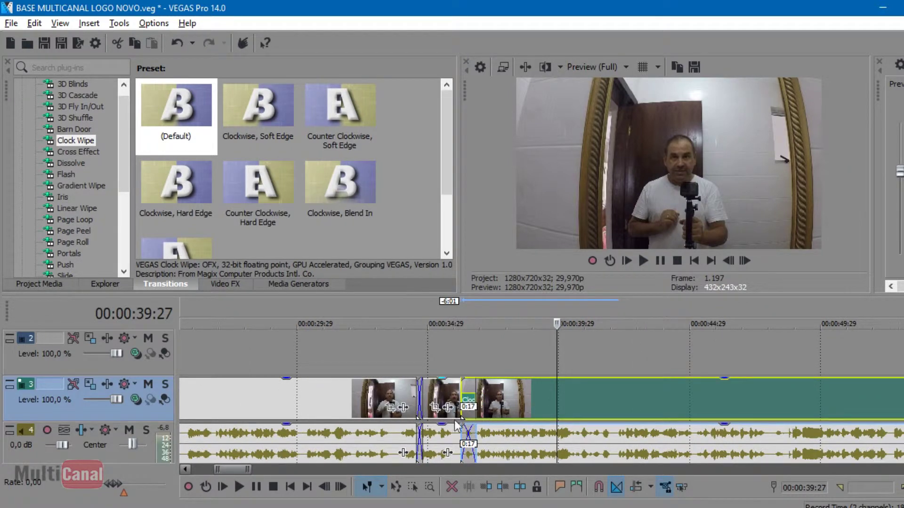
click(457, 365)
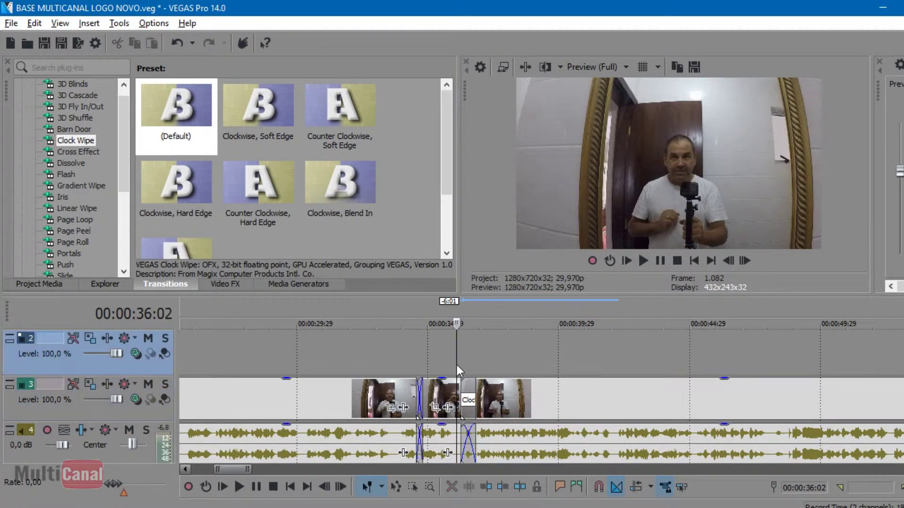
click(406, 368)
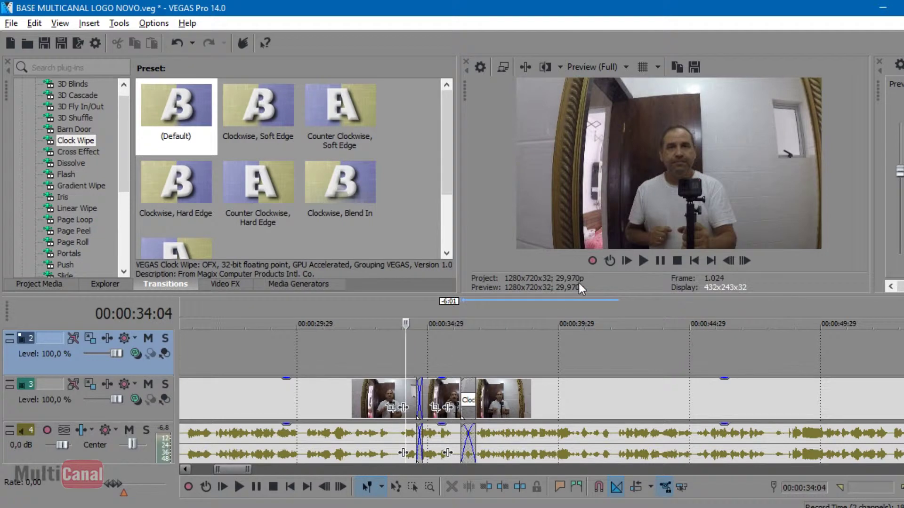
click(661, 263)
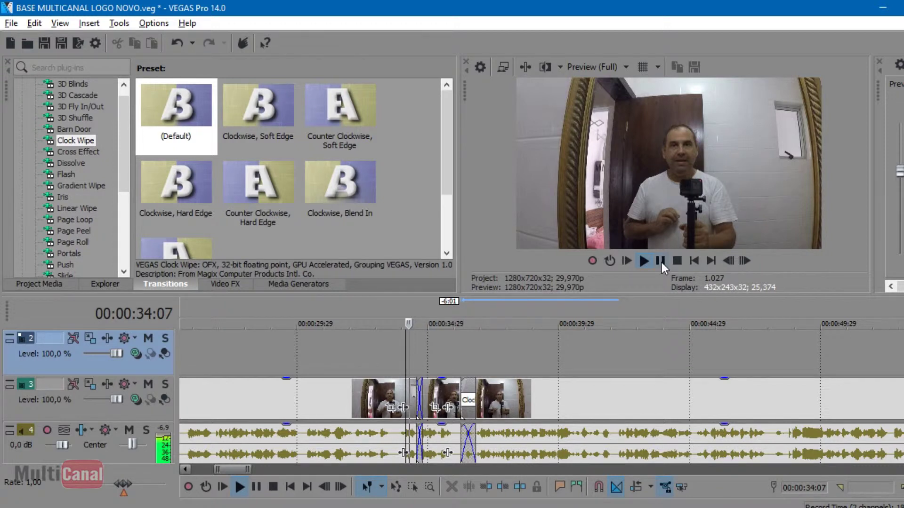
click(660, 261)
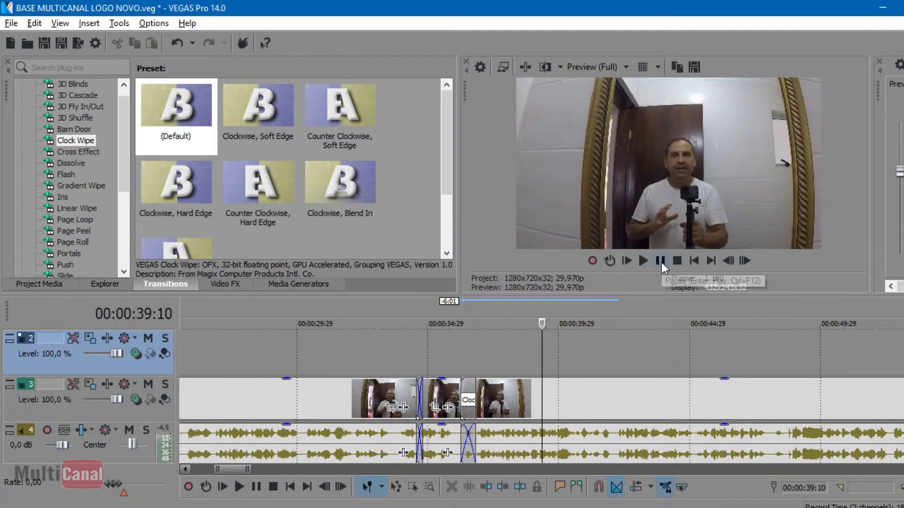
scroll(470, 403, up, 2)
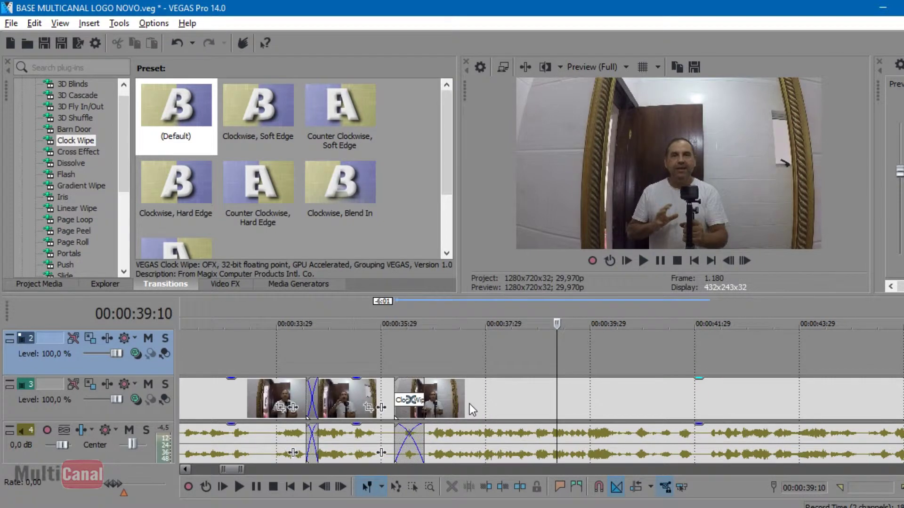
click(385, 366)
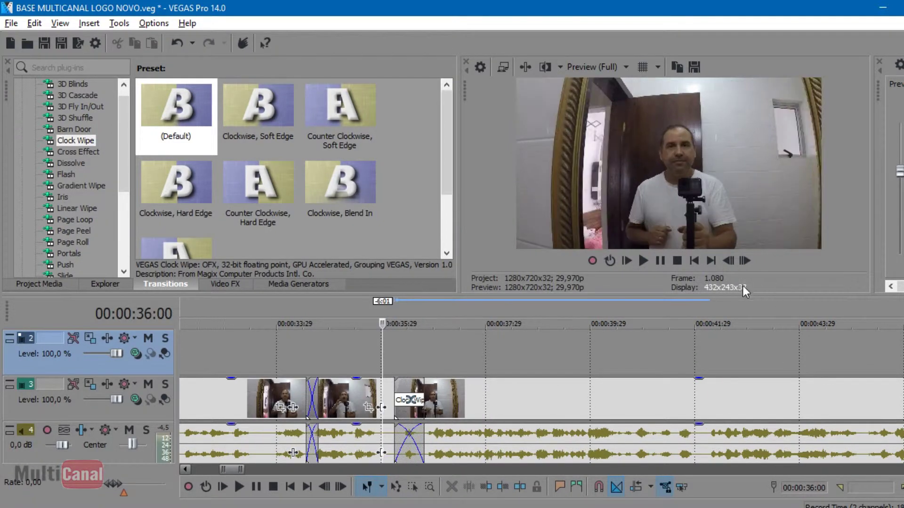
click(643, 260)
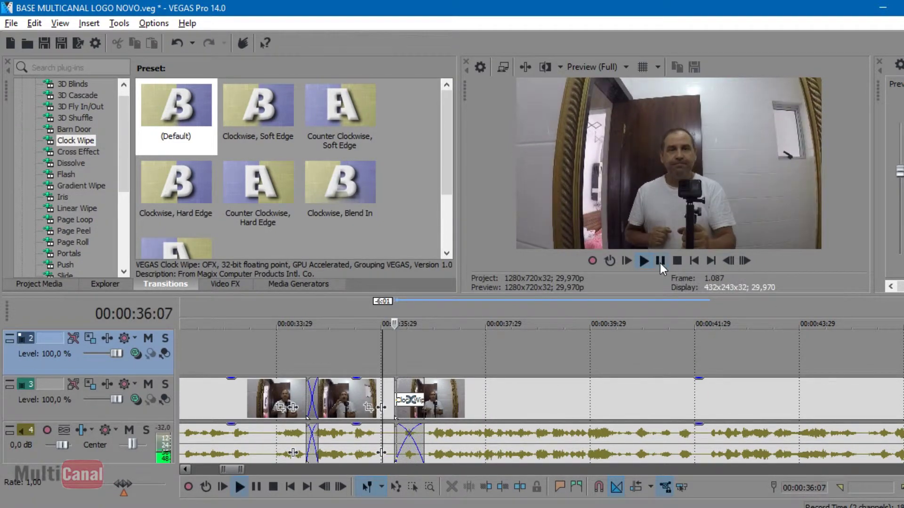
click(661, 261)
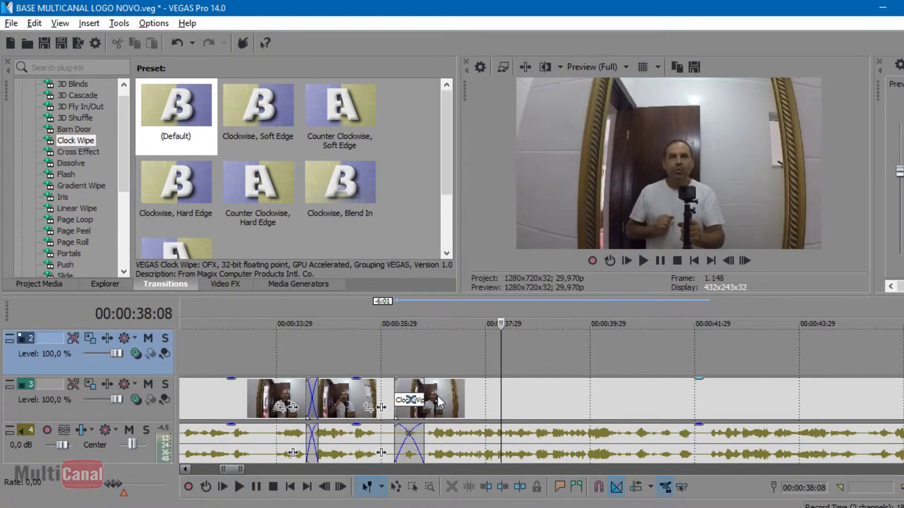
Set the Clock Wipe's feather angle to 63,673 with a Clockwise direction, and replay the transition from 00:00:36:05
click(415, 401)
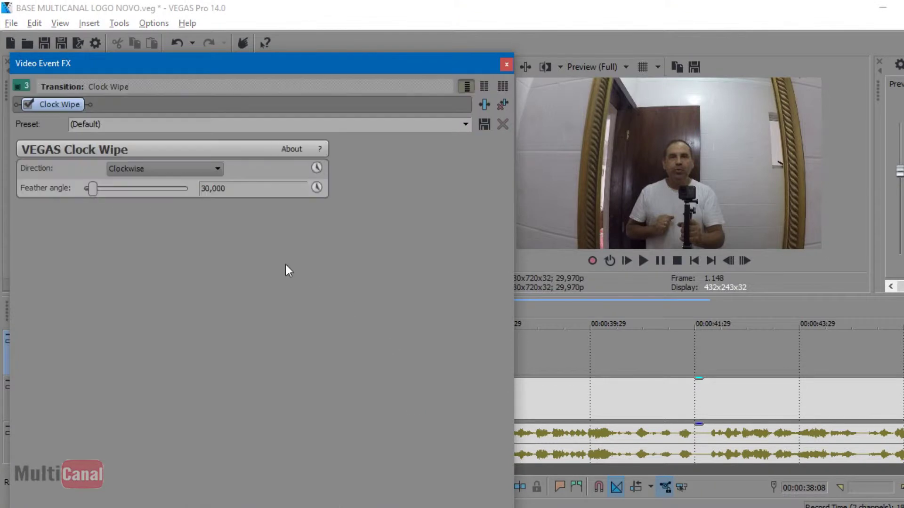
click(212, 170)
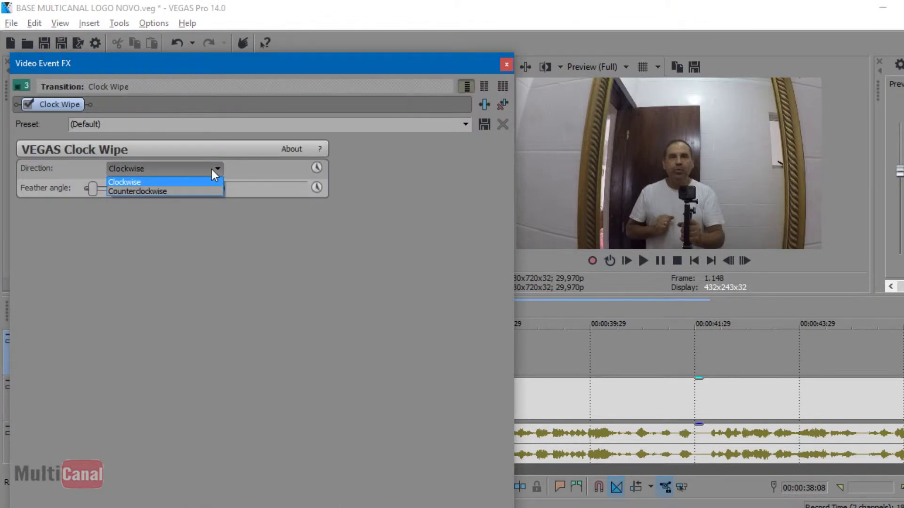
click(211, 168)
drag(92, 189, 103, 186)
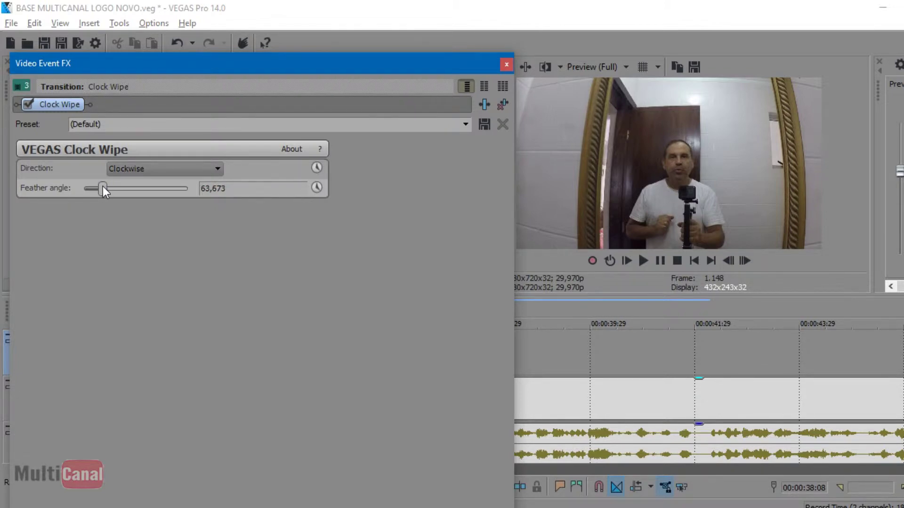
click(507, 65)
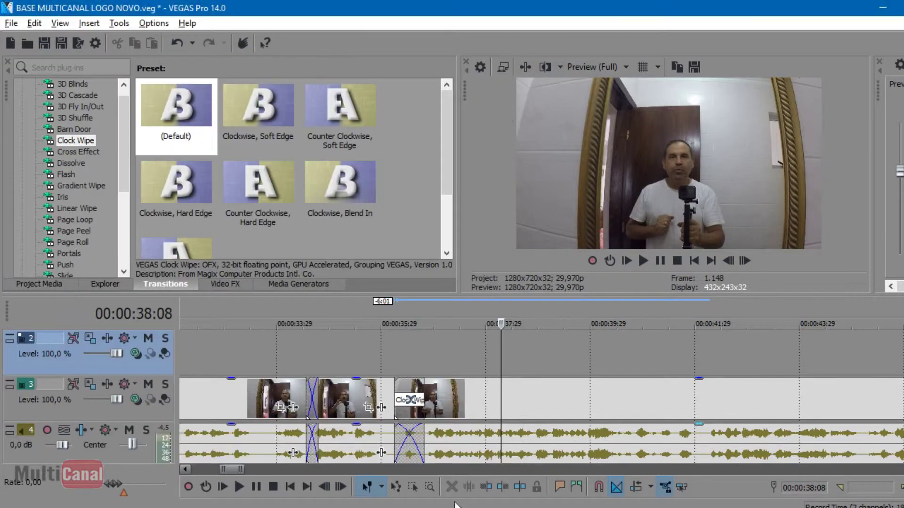
click(392, 357)
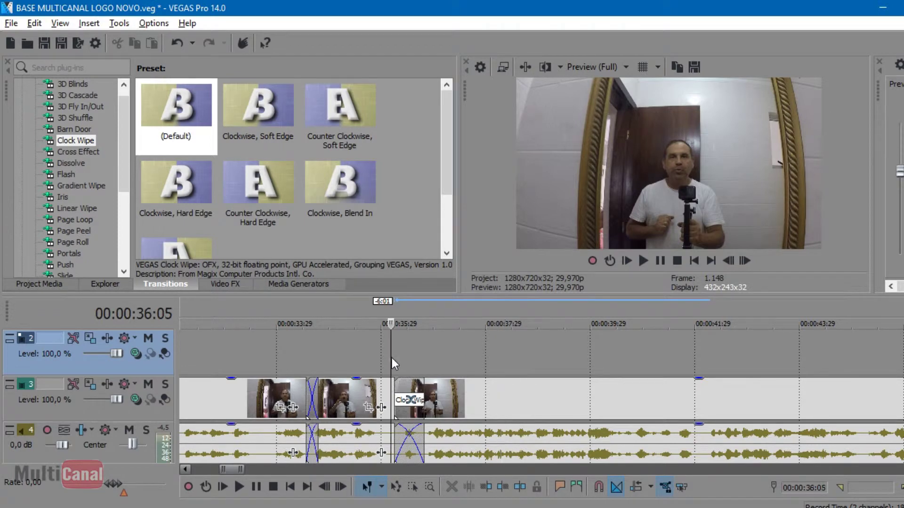
click(660, 262)
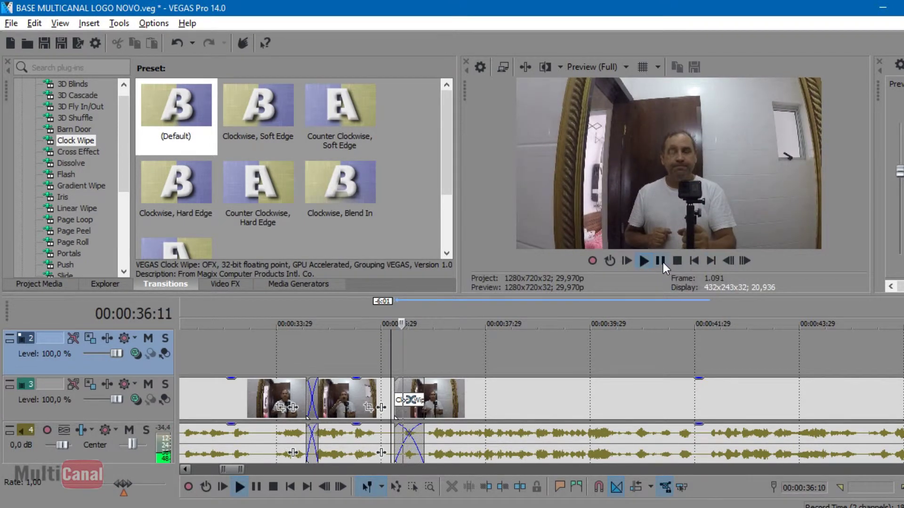
click(660, 260)
Remove the Clock Wipe from the second join's transition chain, leaving a plain crossfade
scroll(462, 365, down, 2)
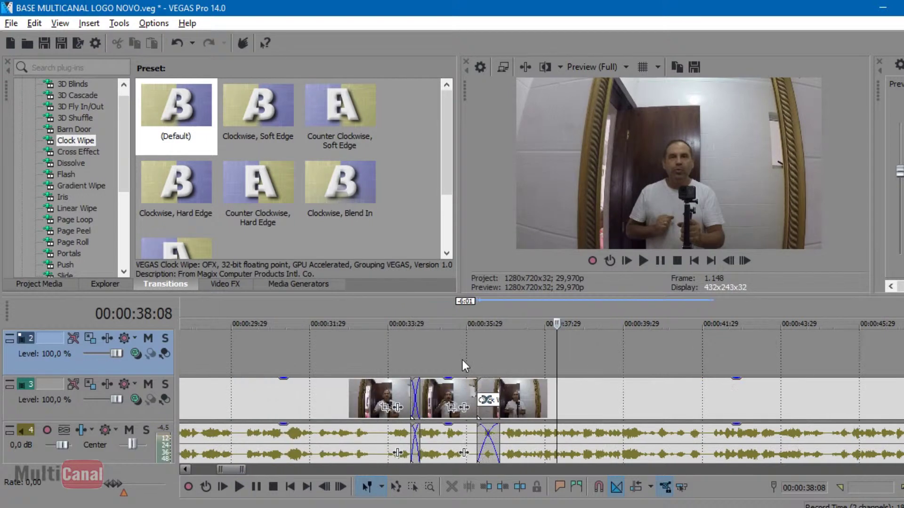
click(488, 401)
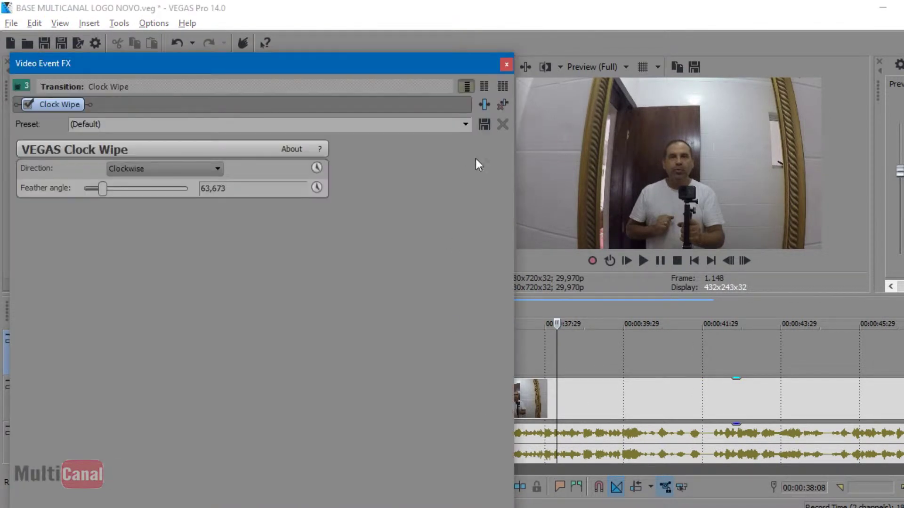
click(501, 106)
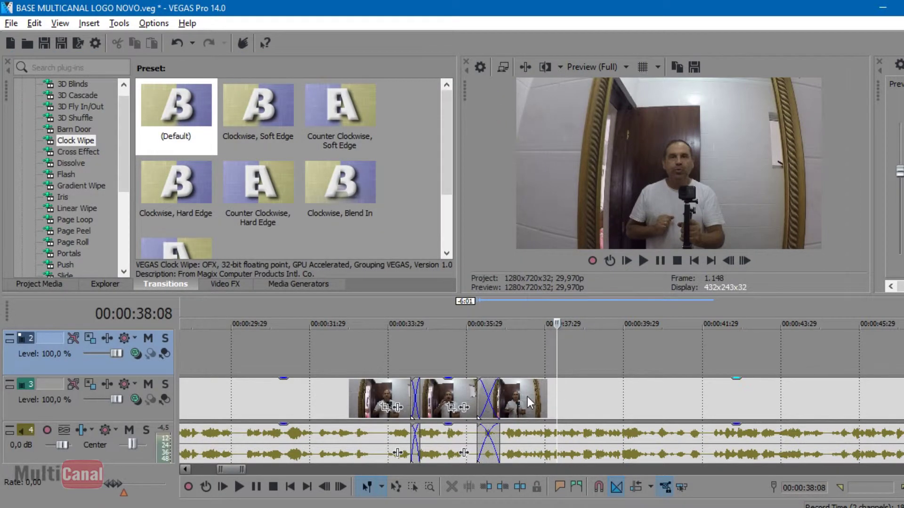
Move the clip after the second join 10 frames later, shortening the crossfade to 7 frames, and play it from 00:00:36:18
drag(527, 397, 539, 399)
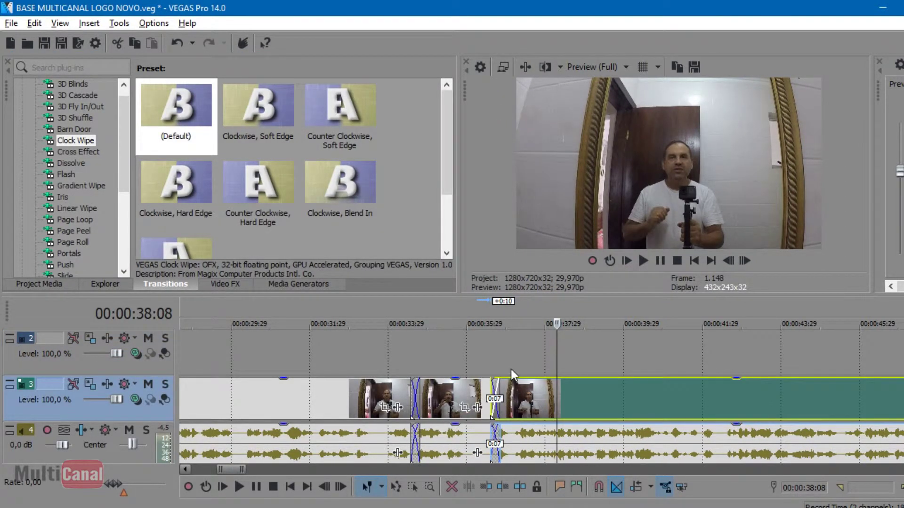
click(493, 366)
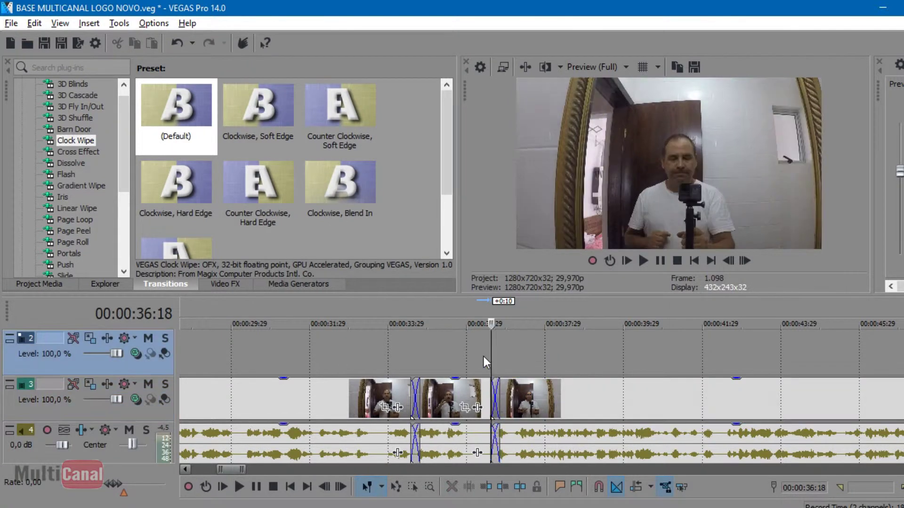
click(658, 264)
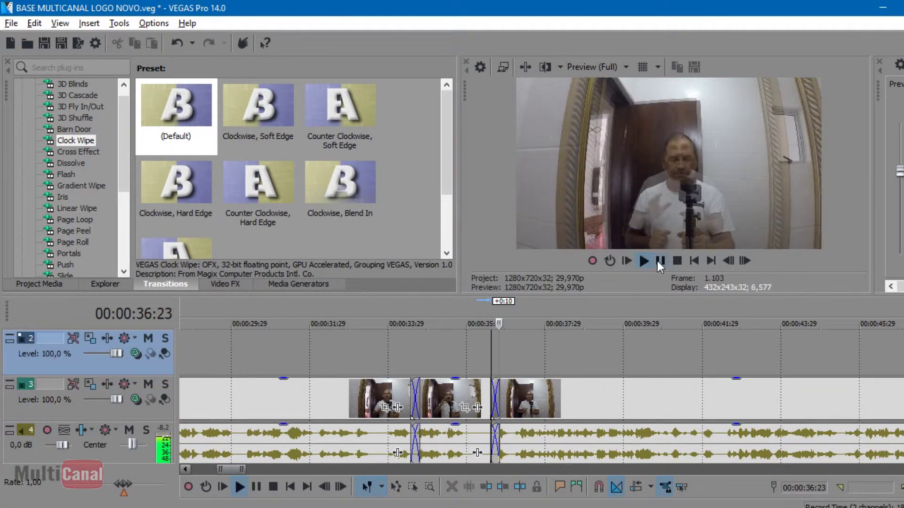
click(660, 261)
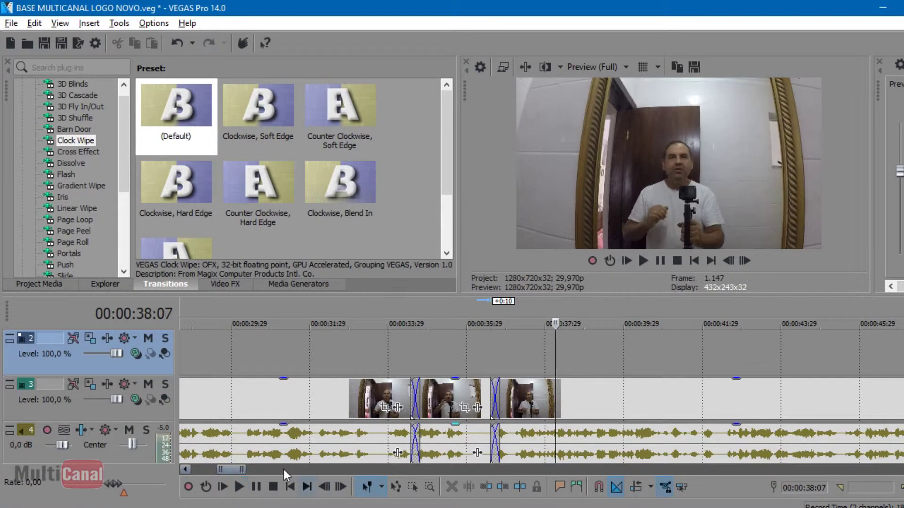
Replay the second join repeatedly from points between 00:00:35:24 and 00:00:36:12 to examine the pause before the shortened crossfade
drag(227, 470, 229, 469)
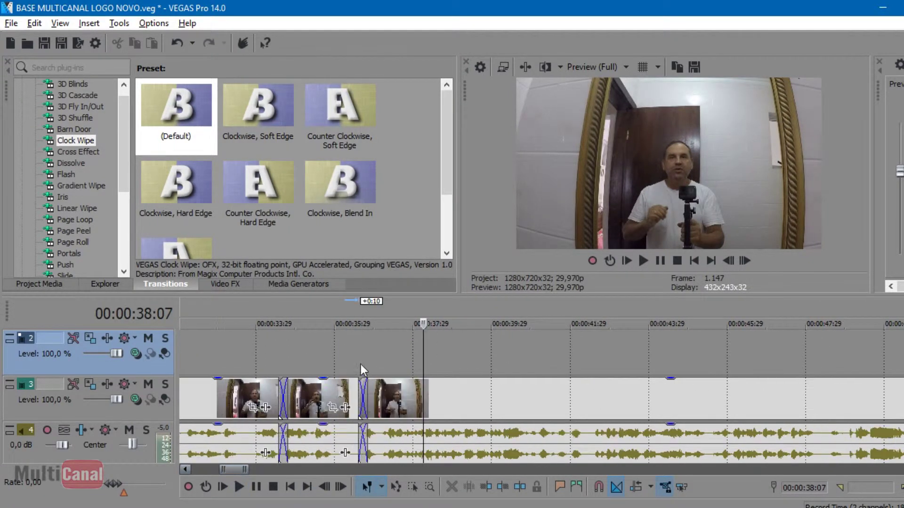
click(351, 359)
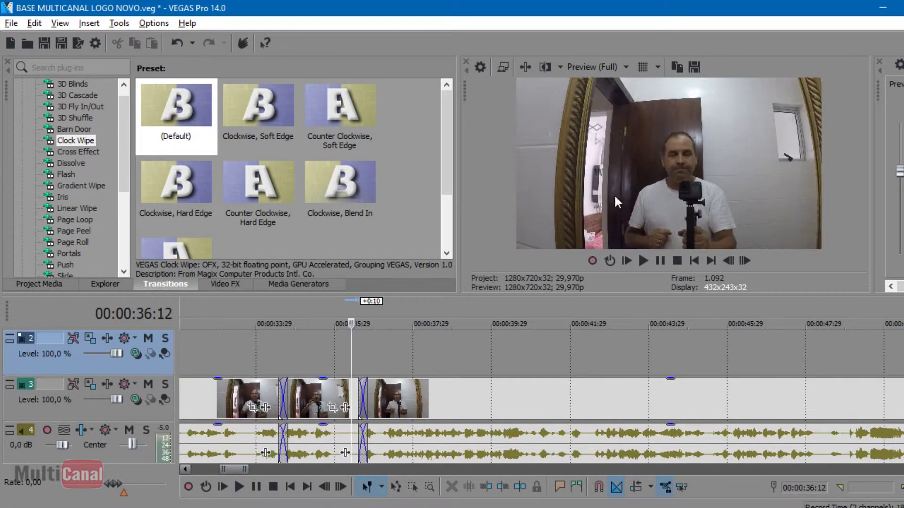
click(661, 261)
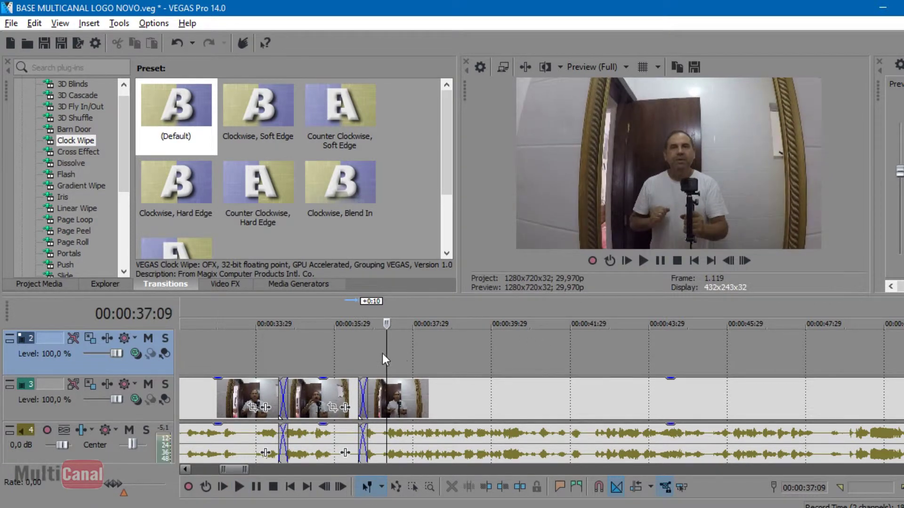
click(346, 365)
click(662, 261)
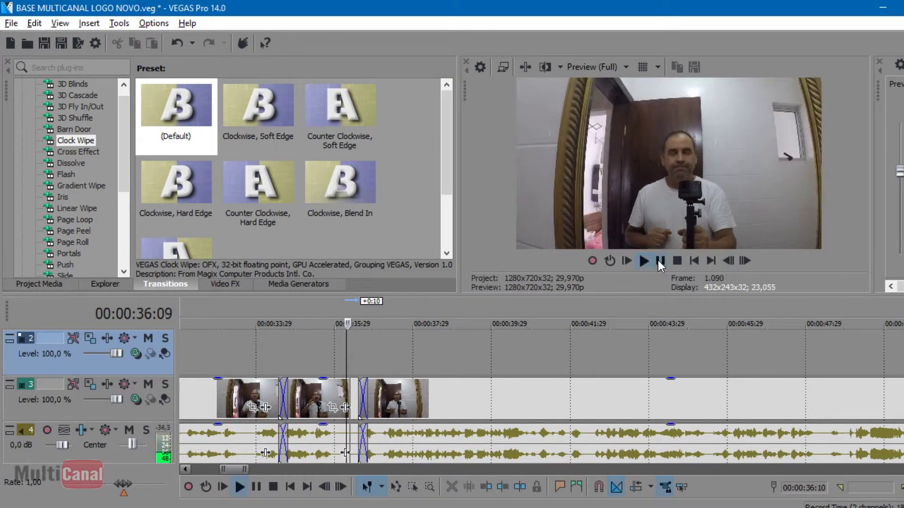
click(660, 262)
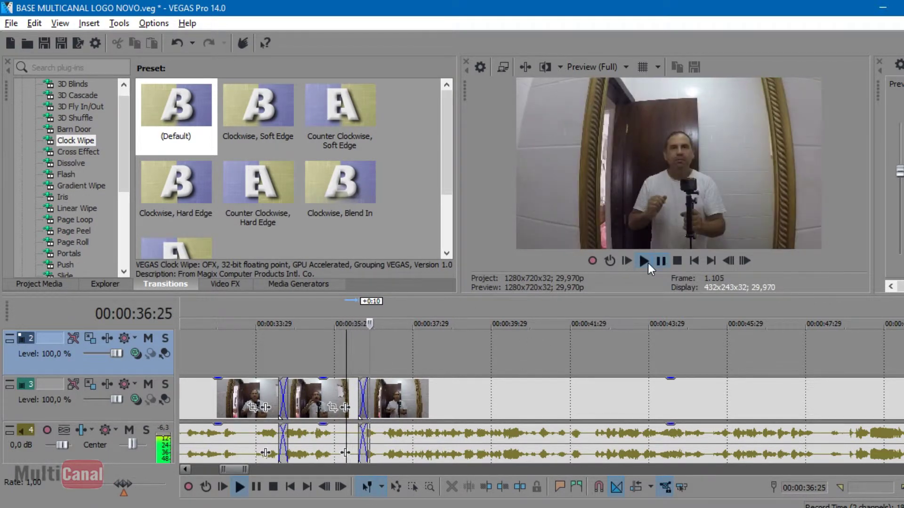
click(334, 365)
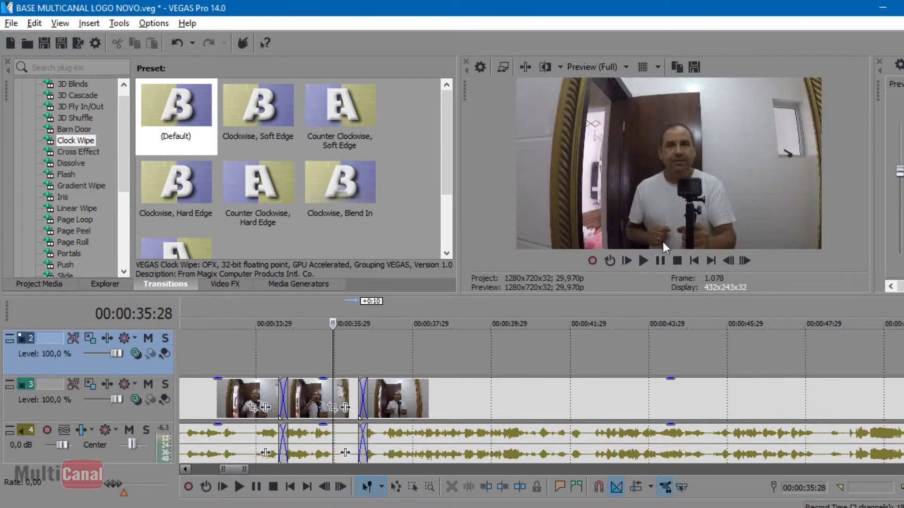
click(660, 260)
click(660, 260)
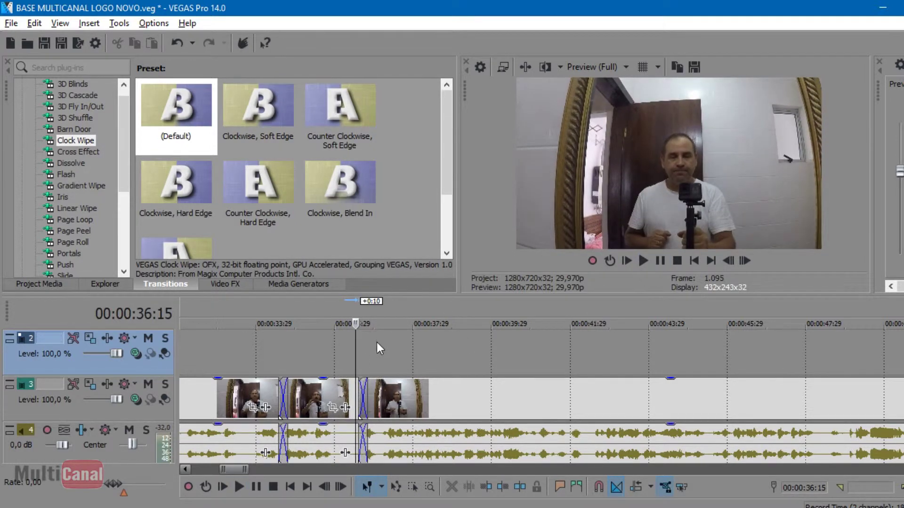
click(327, 366)
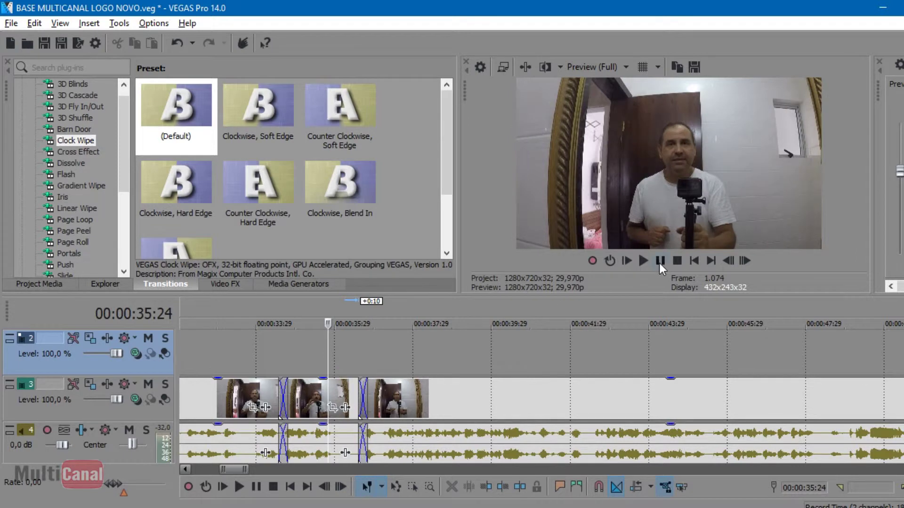
click(659, 261)
click(660, 261)
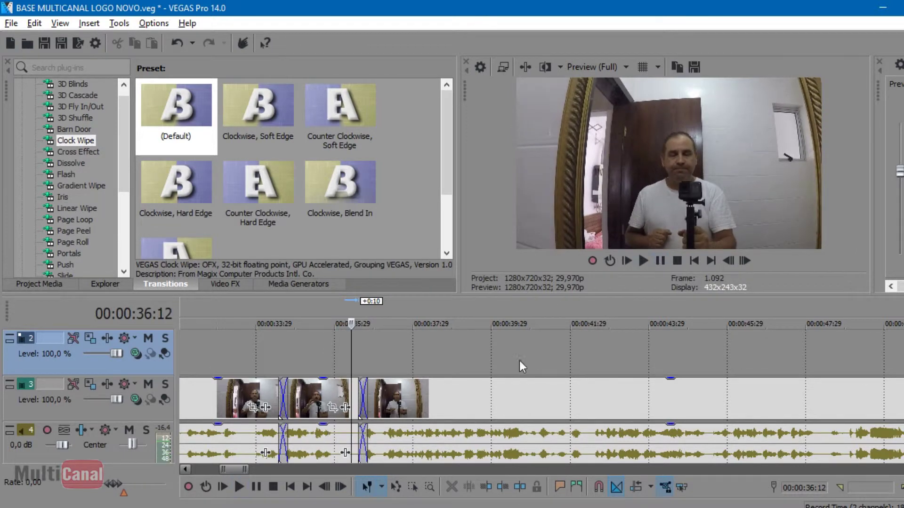
Slide the clip after the second join 8 frames earlier to lengthen the crossfade, and play the join from 00:00:36:04
drag(424, 402, 403, 402)
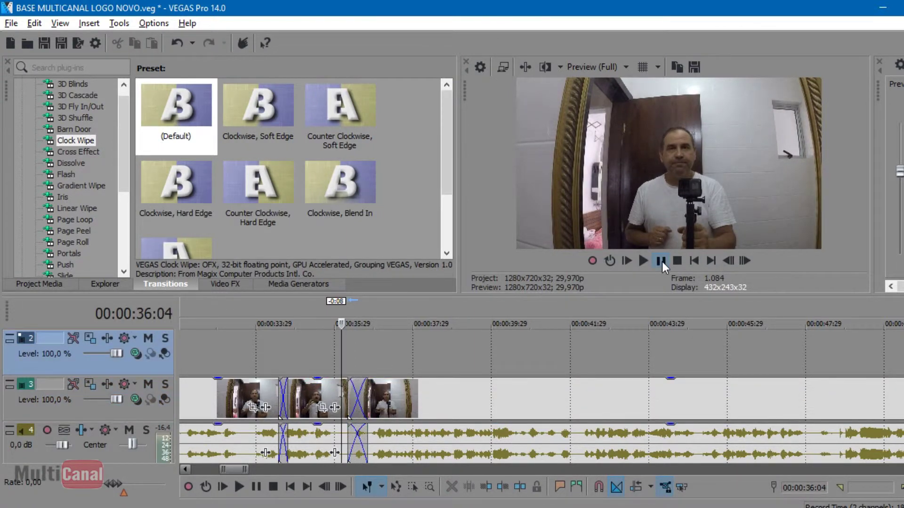
click(661, 262)
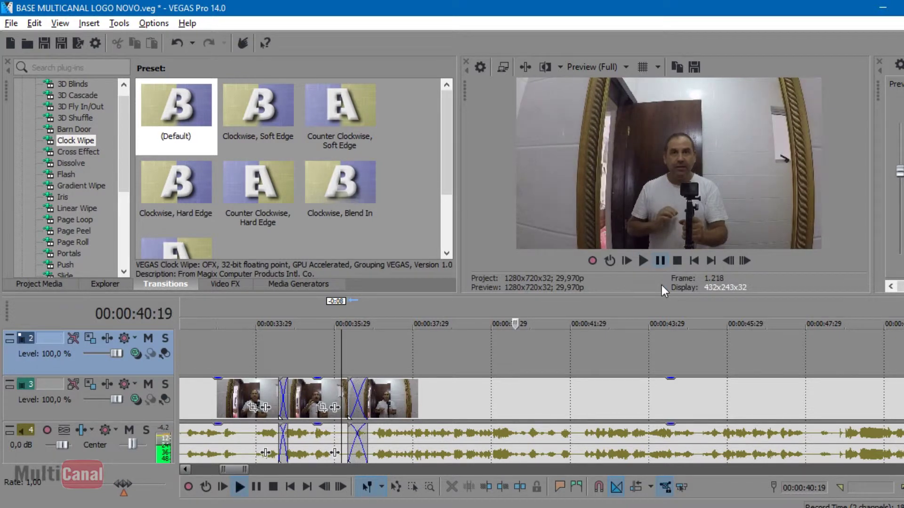
Apply the Clock Wipe preset "Clockwise, Hard Edge" to the second join's crossfade, close its settings, and replay it from 00:00:36:01
scroll(628, 376, down, 3)
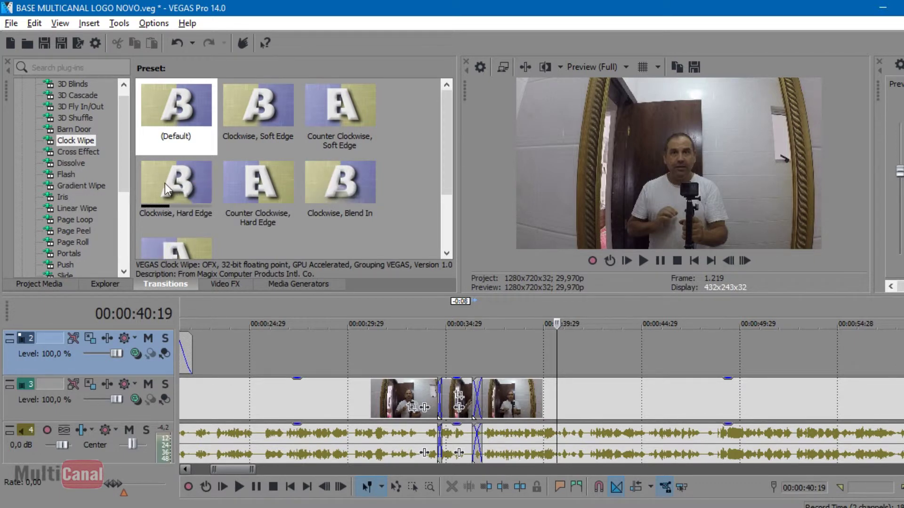
drag(168, 186, 478, 400)
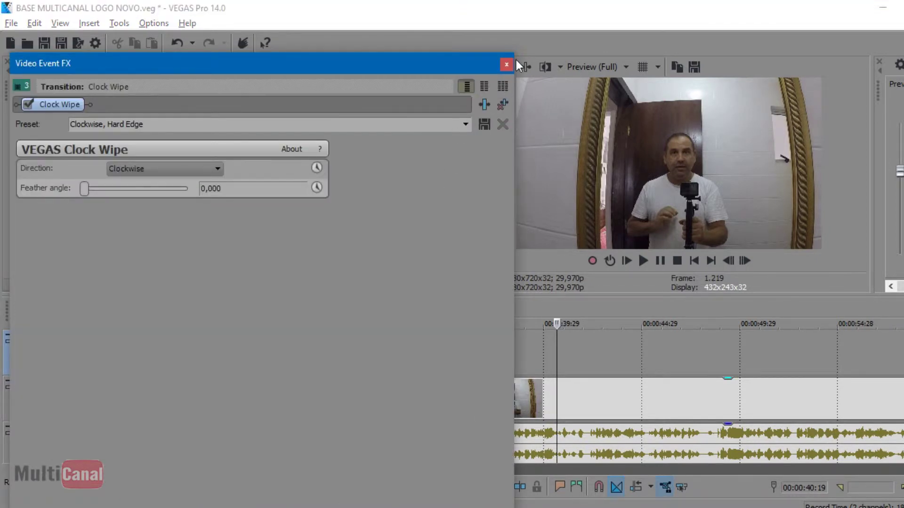
click(506, 64)
click(467, 363)
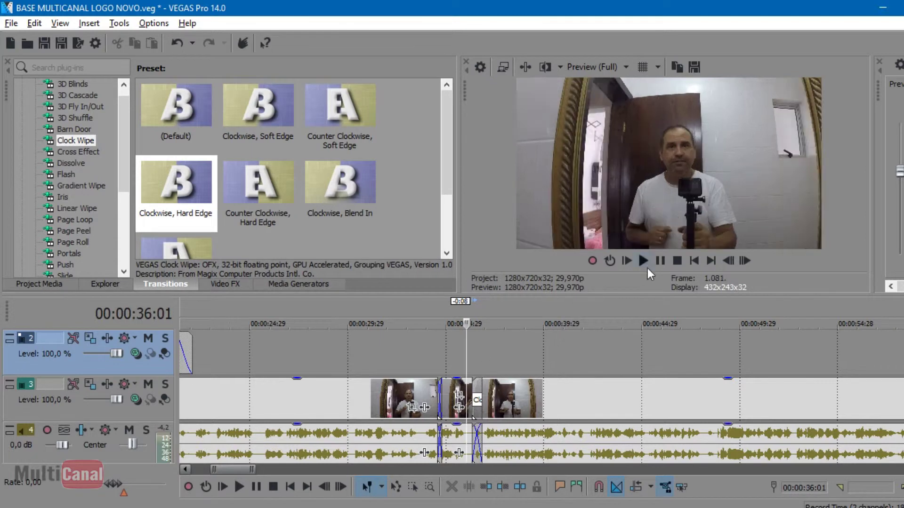
click(660, 261)
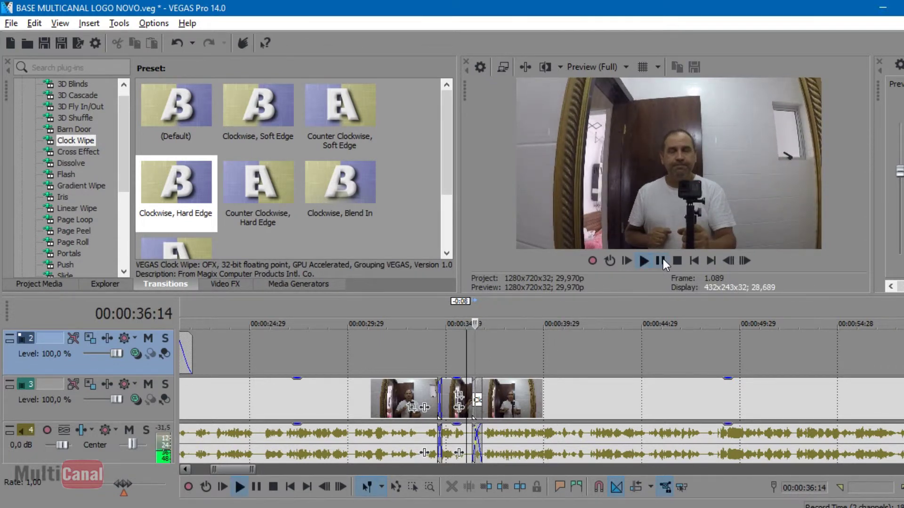
click(661, 261)
click(677, 261)
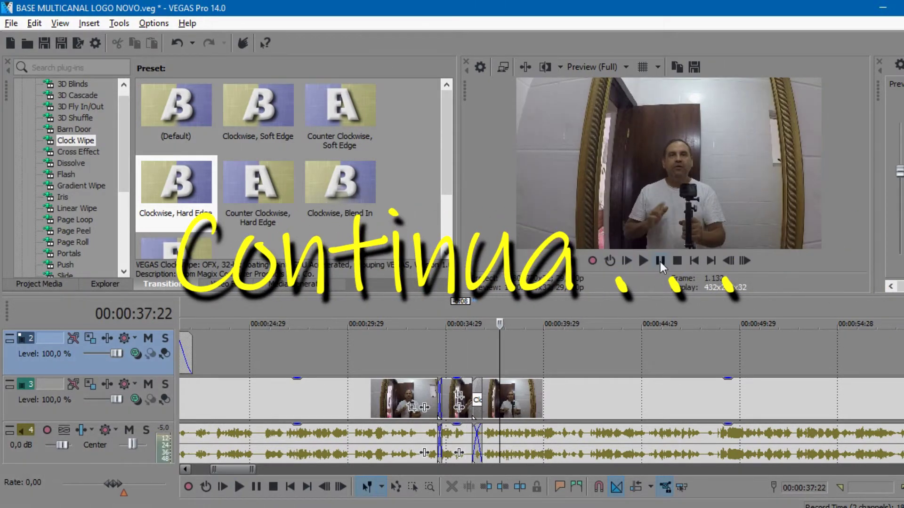
scroll(598, 429, down, 6)
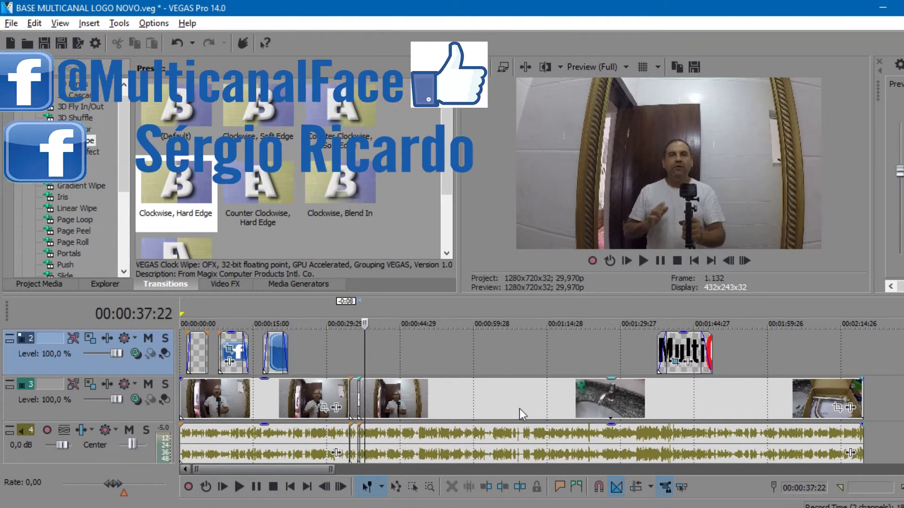
scroll(520, 408, down, 5)
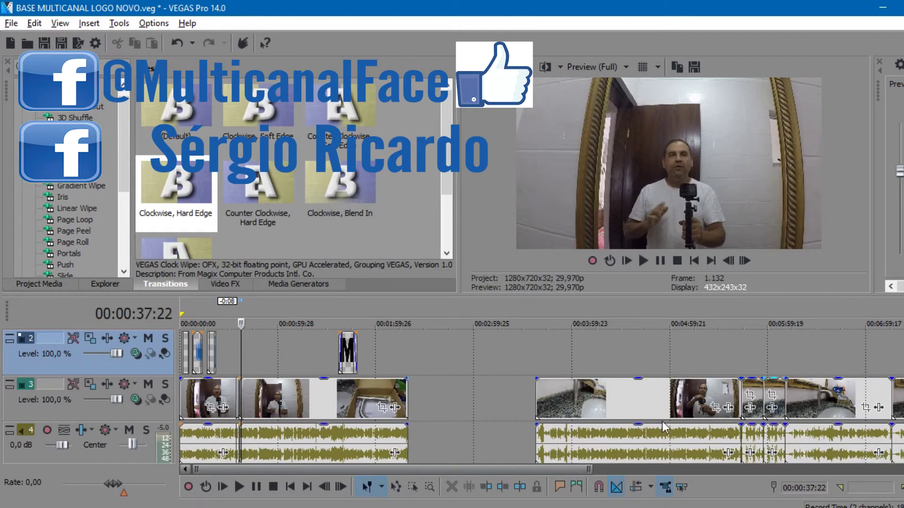
drag(338, 473, 393, 471)
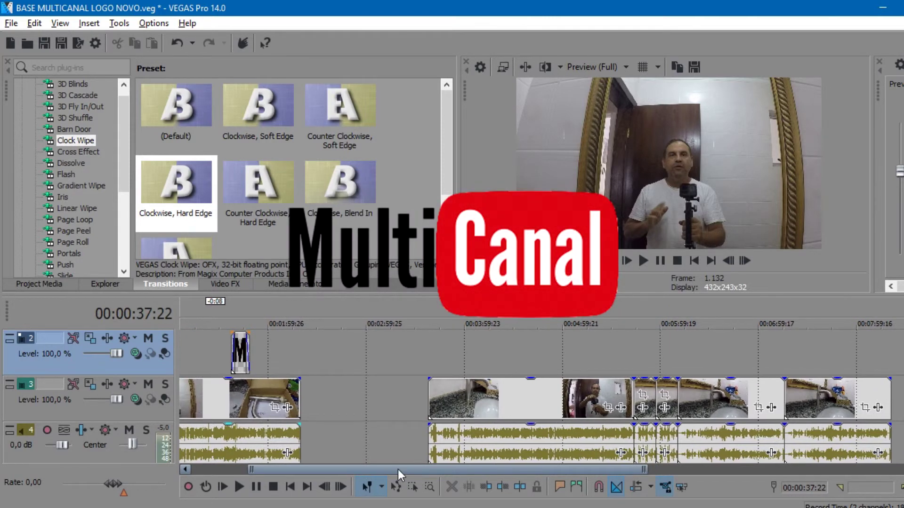
drag(397, 470, 354, 473)
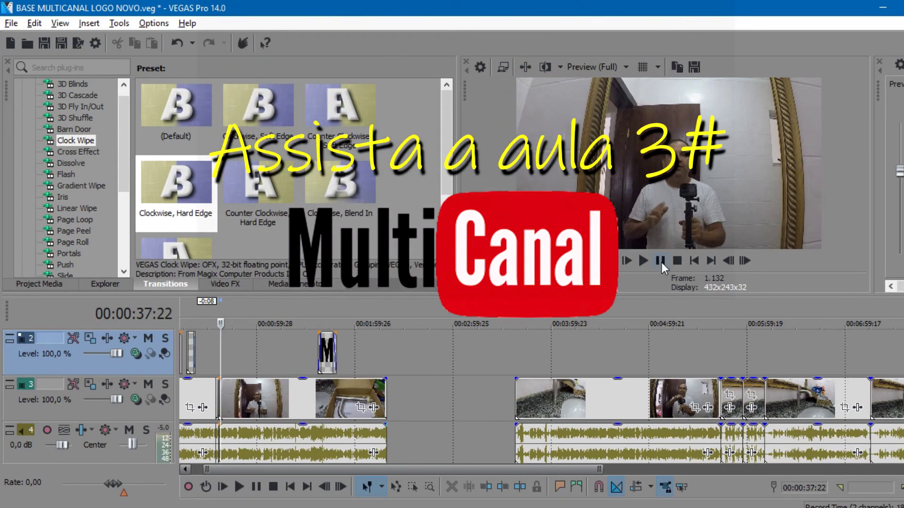
key(alt+Tab)
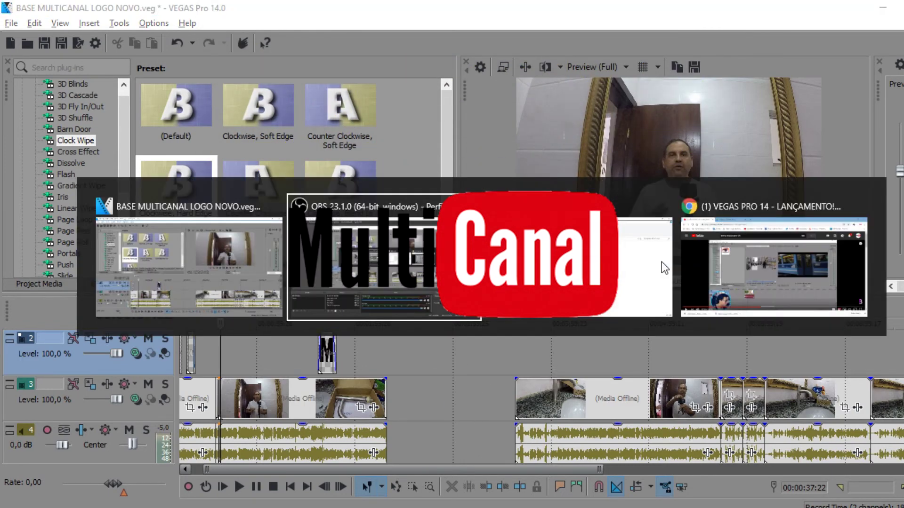